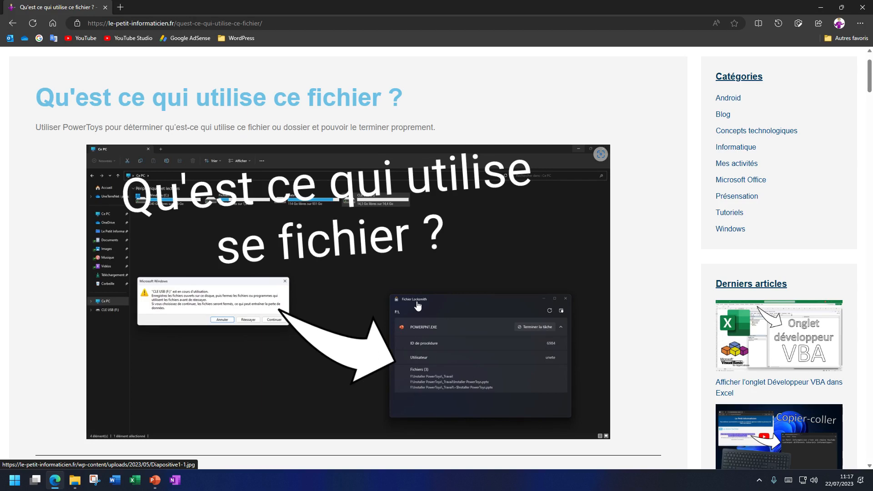
View the top of the article and enlarge its title thumbnail, closing the enlarged view again
{"action": "scroll", "coordinate": [417, 306], "scroll_direction": "up", "scroll_amount": 2}
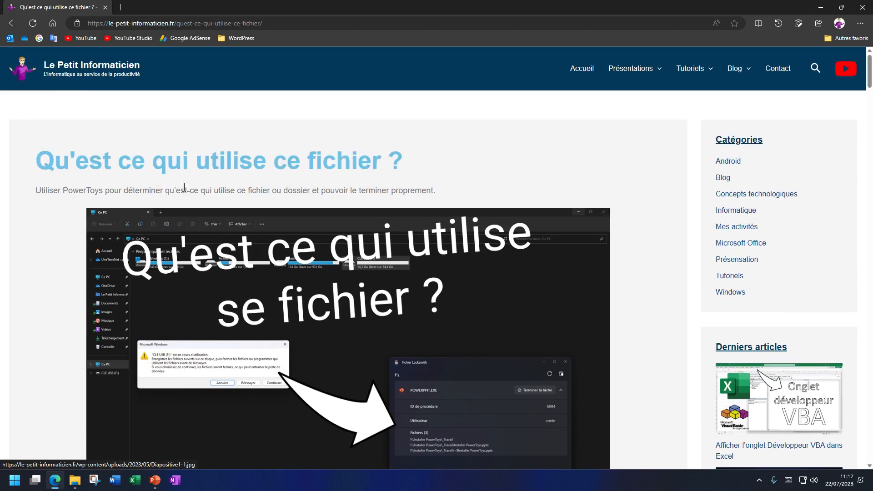
{"action": "scroll", "coordinate": [290, 292], "scroll_direction": "down", "scroll_amount": 3}
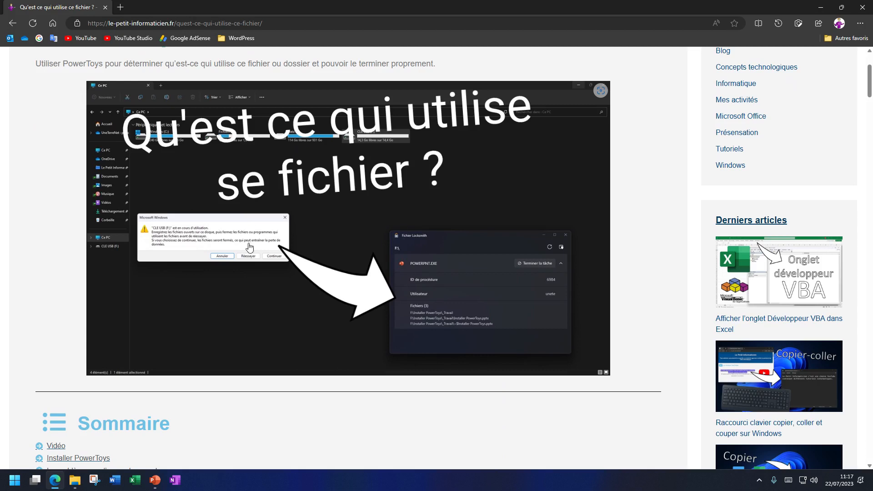
{"action": "left_click", "coordinate": [413, 240]}
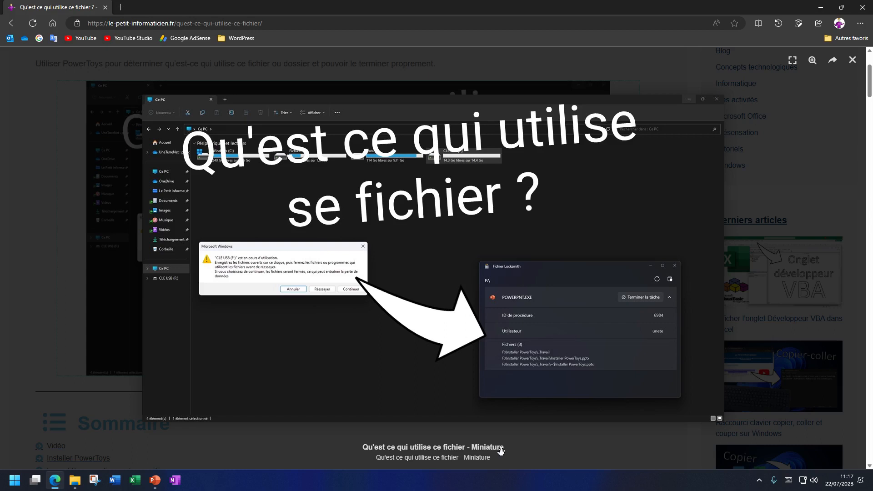
{"action": "left_click", "coordinate": [52, 316]}
Examine the article's illustrations down to the problem section and enlarge the "CLE USB (F:)" in-use image before closing it
{"action": "scroll", "coordinate": [388, 328], "scroll_direction": "down", "scroll_amount": 8}
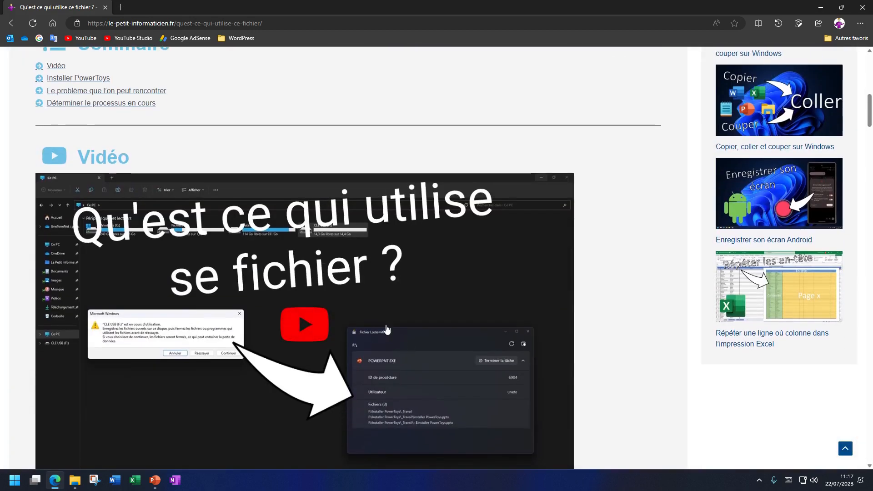
{"action": "scroll", "coordinate": [388, 328], "scroll_direction": "down", "scroll_amount": 1}
{"action": "scroll", "coordinate": [325, 289], "scroll_direction": "down", "scroll_amount": 12}
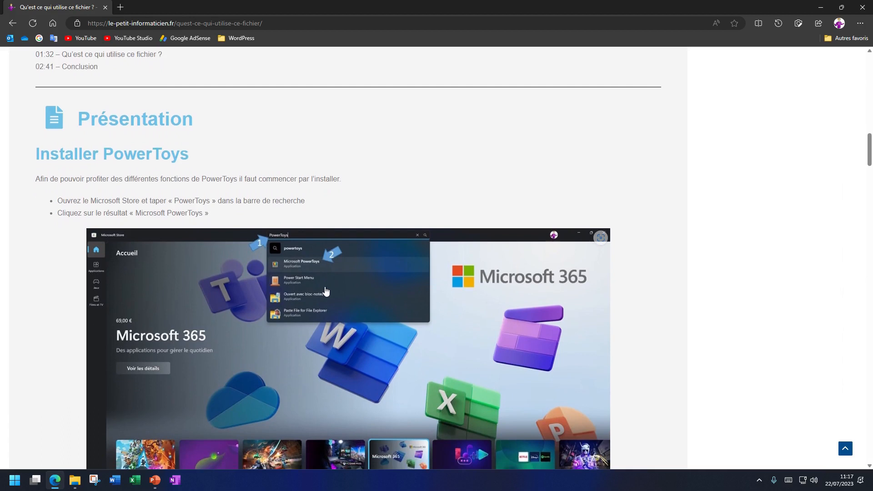
{"action": "scroll", "coordinate": [331, 296], "scroll_direction": "down", "scroll_amount": 12}
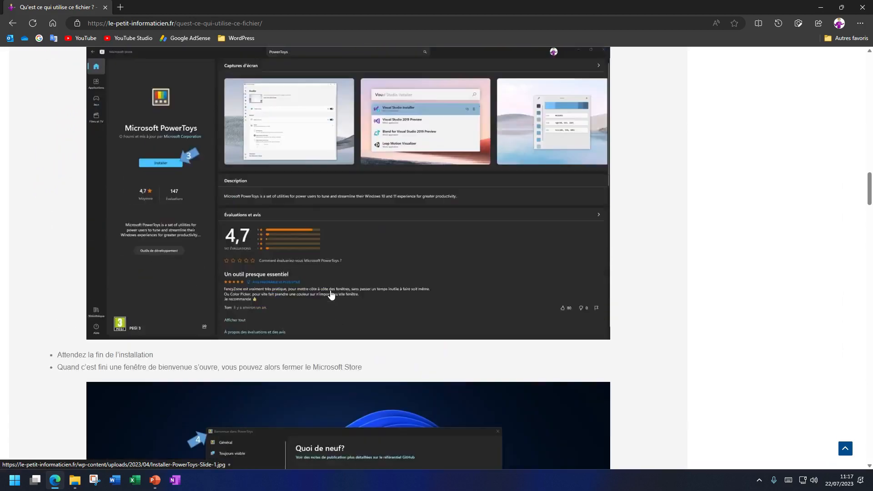
{"action": "scroll", "coordinate": [331, 296], "scroll_direction": "down", "scroll_amount": 12}
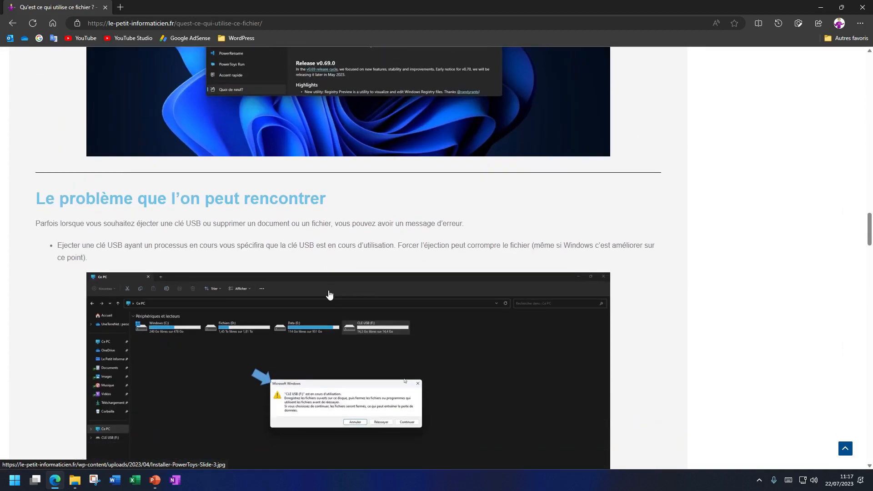
{"action": "scroll", "coordinate": [327, 295], "scroll_direction": "down", "scroll_amount": 4}
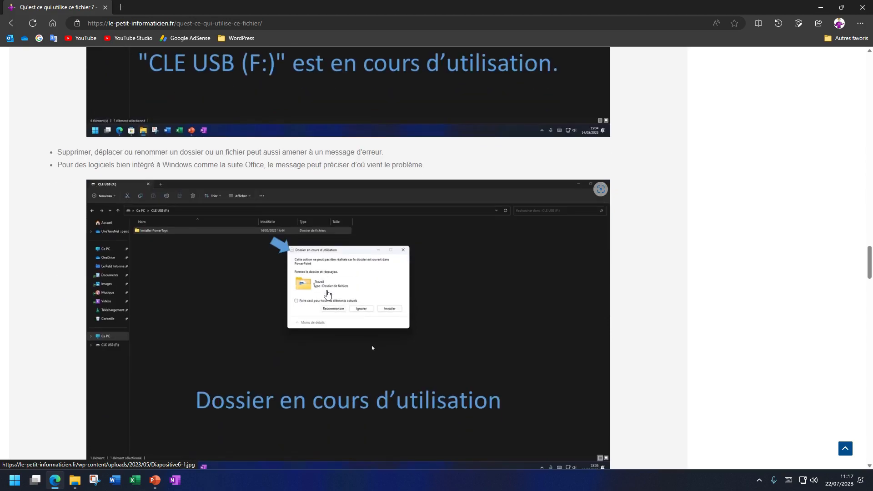
{"action": "scroll", "coordinate": [327, 295], "scroll_direction": "up", "scroll_amount": 8}
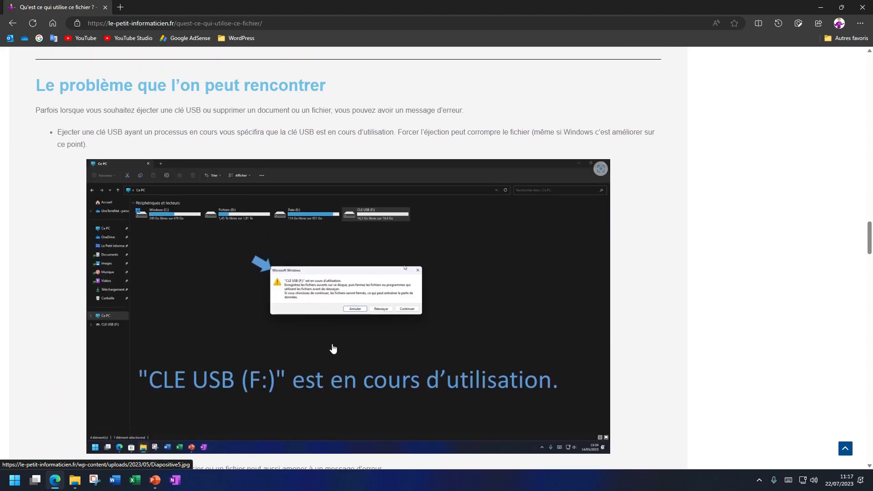
{"action": "left_click", "coordinate": [334, 349]}
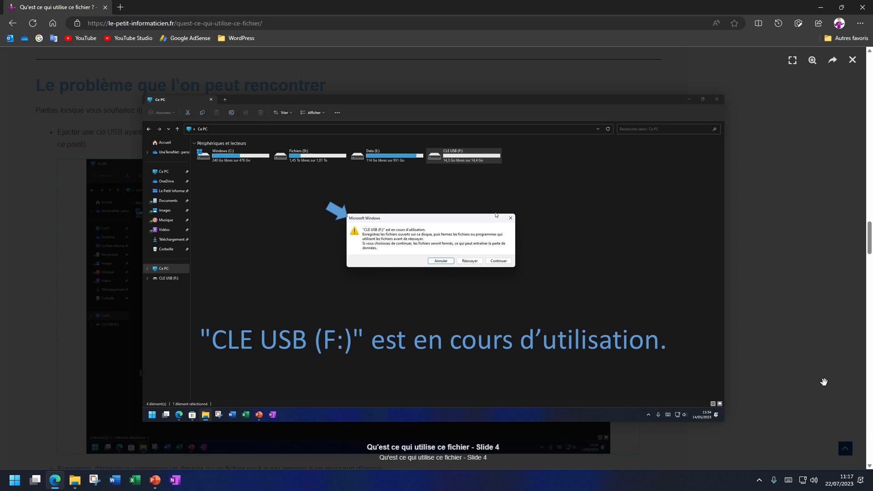
{"action": "left_click", "coordinate": [801, 363]}
Switch to PowerPoint and inspect the title text on slide 1 and the numbered arrow 2 on slide 2
{"action": "left_click", "coordinate": [160, 486]}
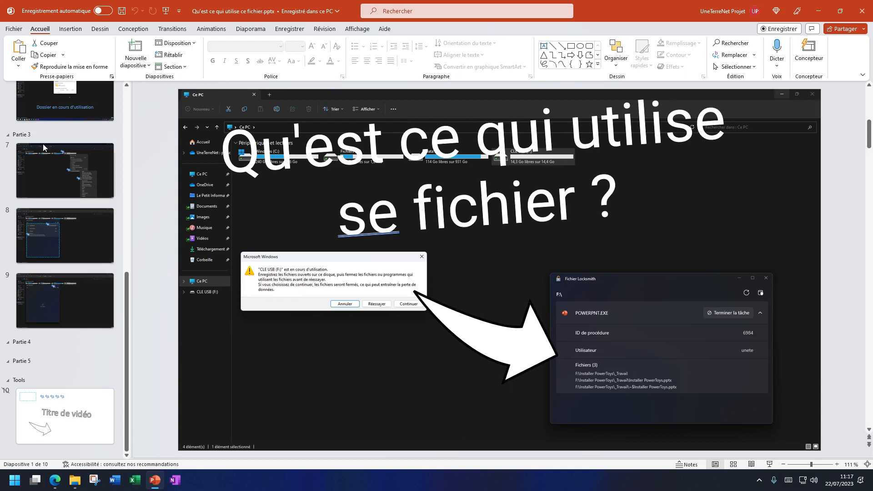
{"action": "scroll", "coordinate": [45, 206], "scroll_direction": "up", "scroll_amount": 10}
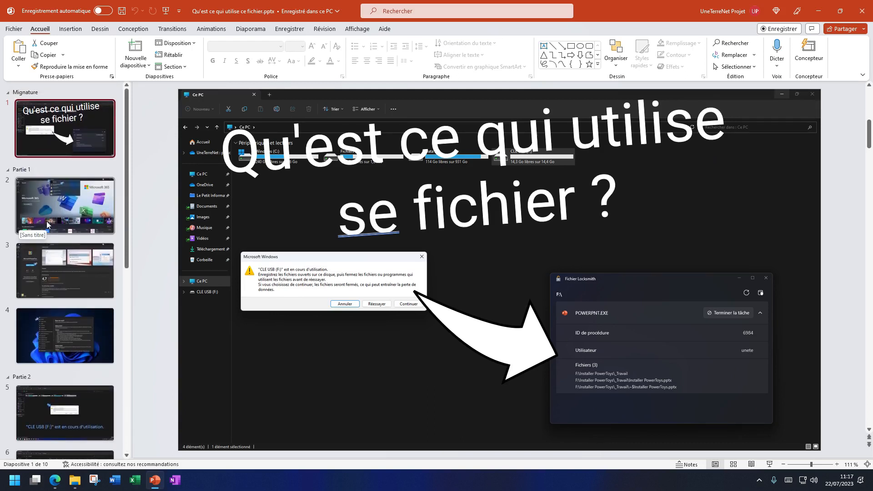
{"action": "left_click", "coordinate": [291, 133]}
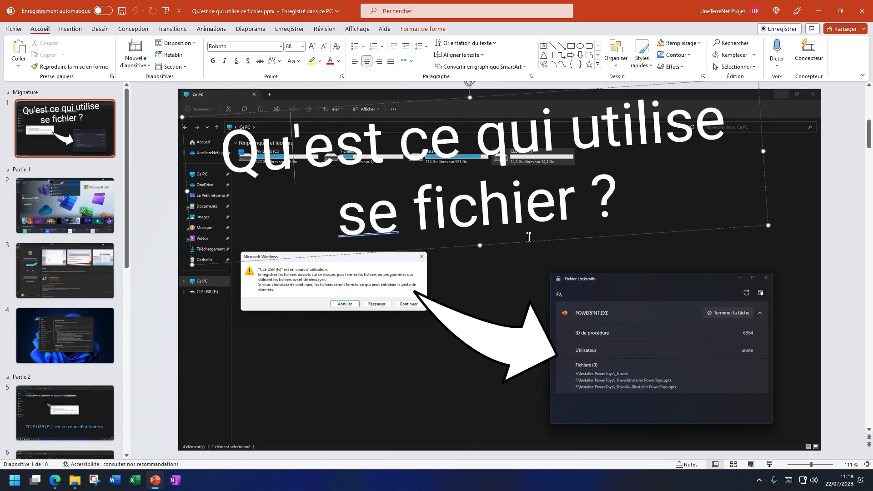
{"action": "left_click", "coordinate": [110, 227]}
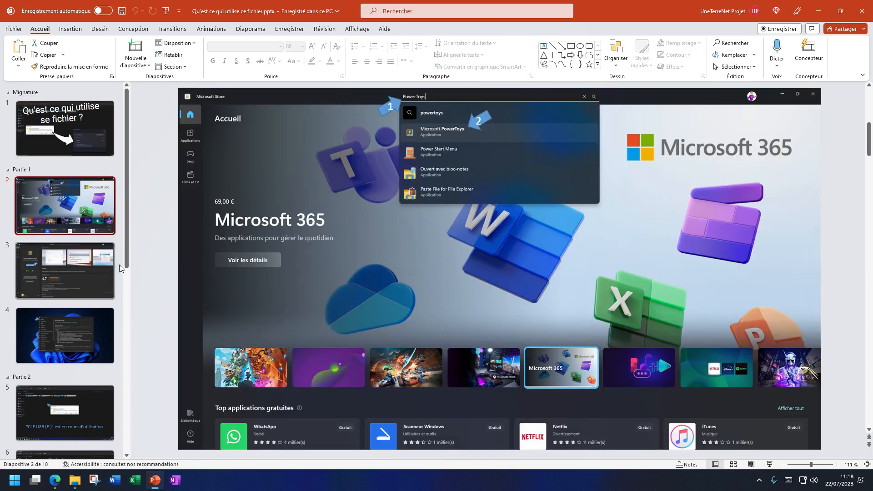
{"action": "left_click", "coordinate": [489, 120]}
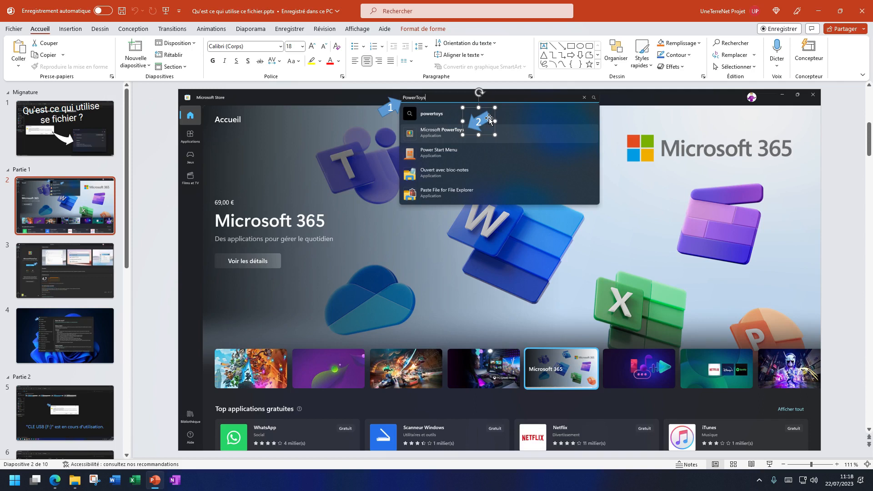
{"action": "left_click", "coordinate": [29, 173]}
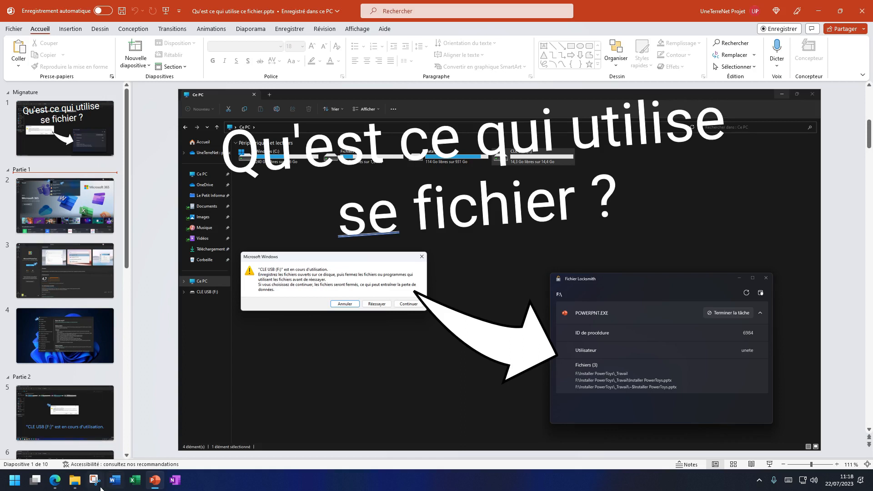
Switch to the browser and look at the article's "Dossier en cours d'utilisation" illustration
{"action": "left_click", "coordinate": [55, 480]}
{"action": "scroll", "coordinate": [325, 343], "scroll_direction": "up", "scroll_amount": 1}
{"action": "scroll", "coordinate": [325, 342], "scroll_direction": "down", "scroll_amount": 5}
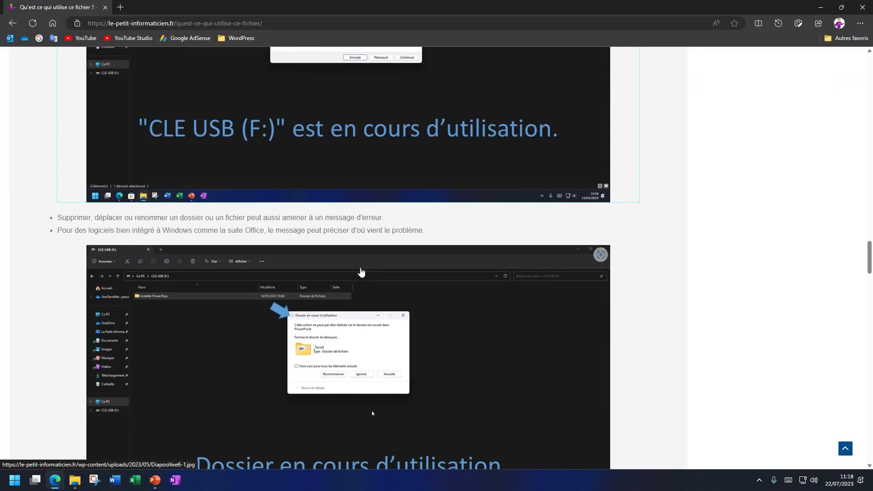
Return to PowerPoint and review the slides of the presentation through to the Tools slide 10
{"action": "left_click", "coordinate": [152, 486]}
{"action": "scroll", "coordinate": [81, 300], "scroll_direction": "down", "scroll_amount": 5}
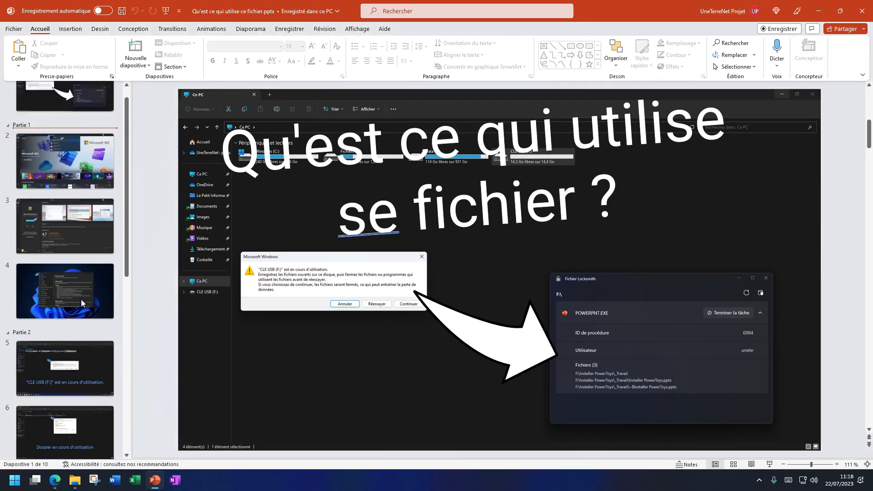
{"action": "left_click", "coordinate": [81, 210]}
{"action": "scroll", "coordinate": [71, 256], "scroll_direction": "down", "scroll_amount": 5}
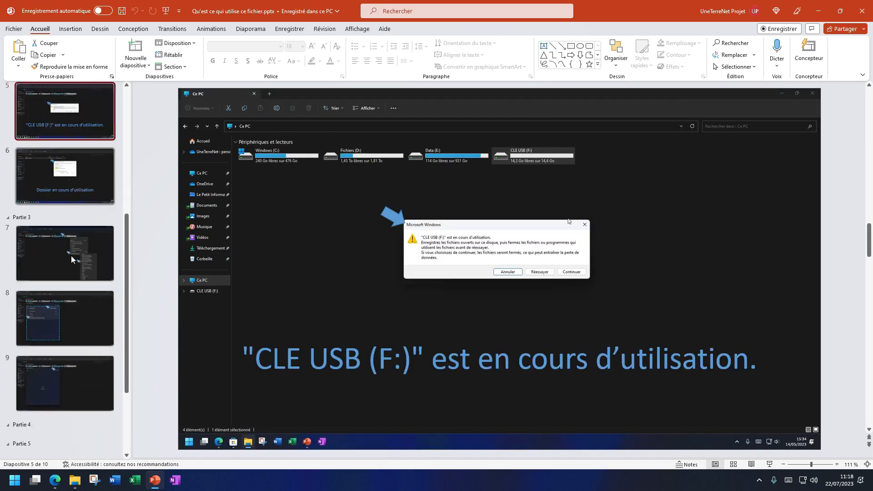
{"action": "left_click", "coordinate": [73, 423]}
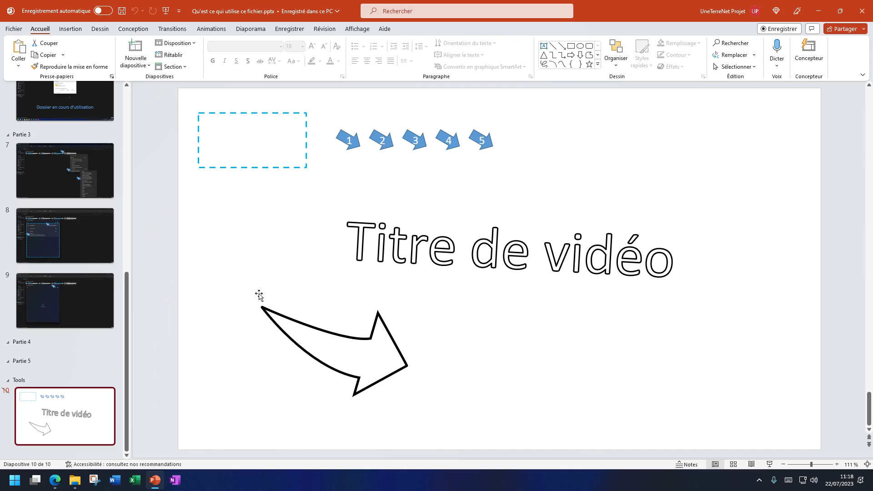
{"action": "scroll", "coordinate": [68, 306], "scroll_direction": "up", "scroll_amount": 8}
{"action": "scroll", "coordinate": [68, 305], "scroll_direction": "up", "scroll_amount": 1}
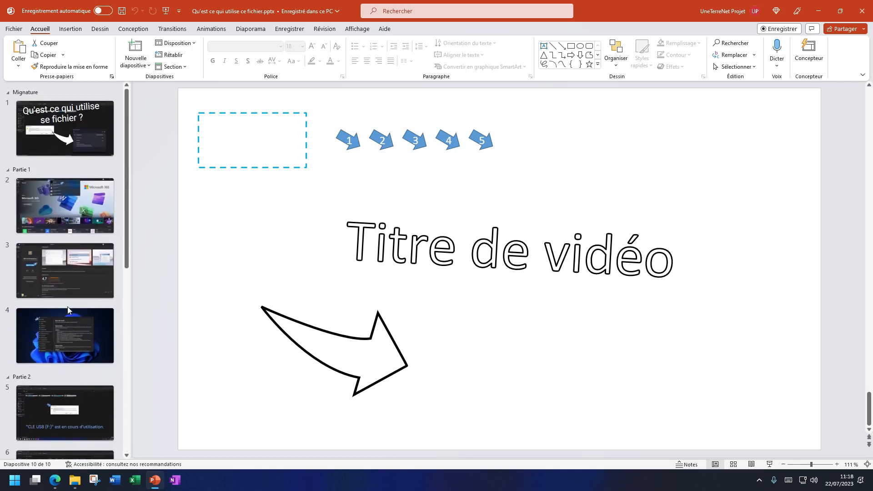
From slide 1, save all slides as JPEG images in Téléchargements under the name "Qu'est ce qui utilise ce fichier"
{"action": "left_click", "coordinate": [95, 133]}
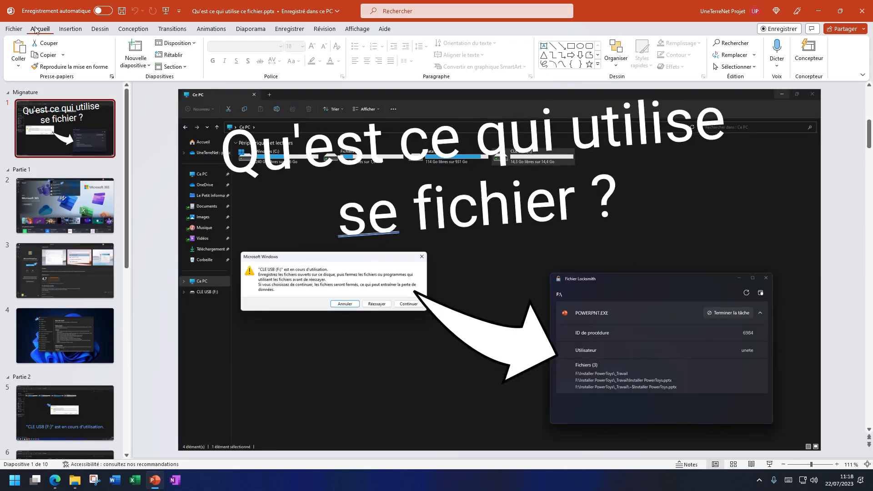
{"action": "left_click", "coordinate": [13, 28]}
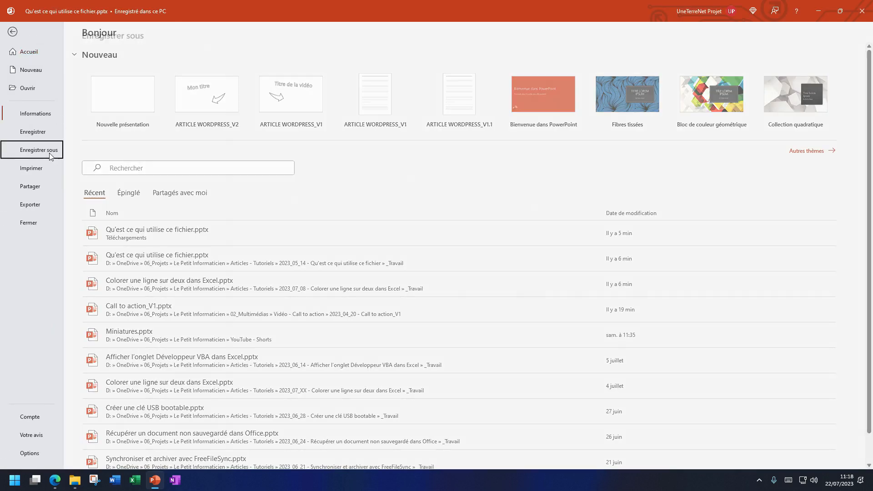
{"action": "left_click", "coordinate": [39, 150]}
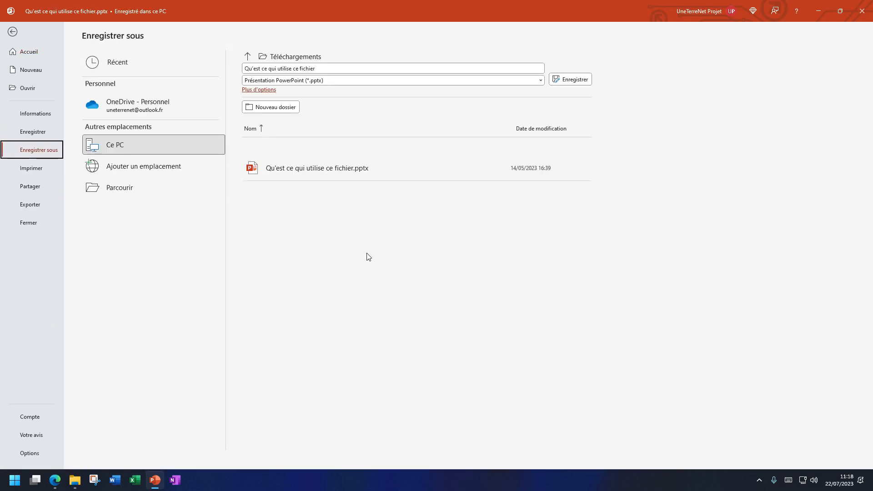
{"action": "left_click", "coordinate": [363, 81]}
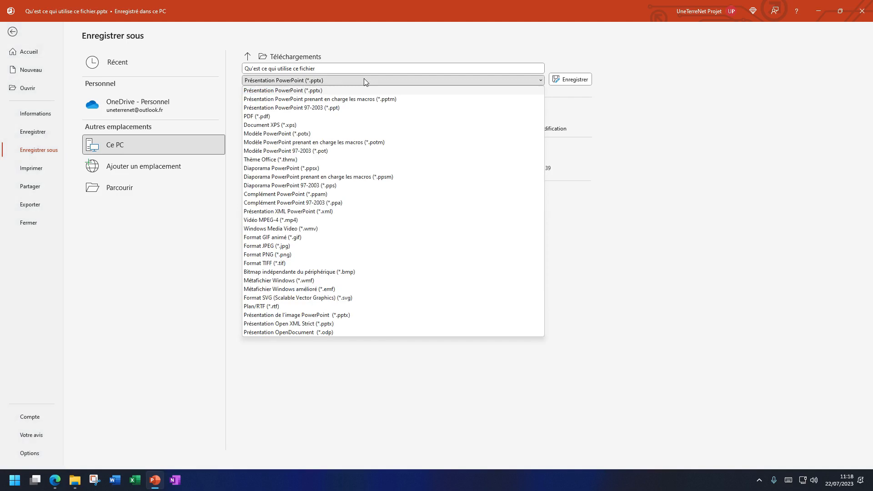
{"action": "left_click", "coordinate": [293, 248]}
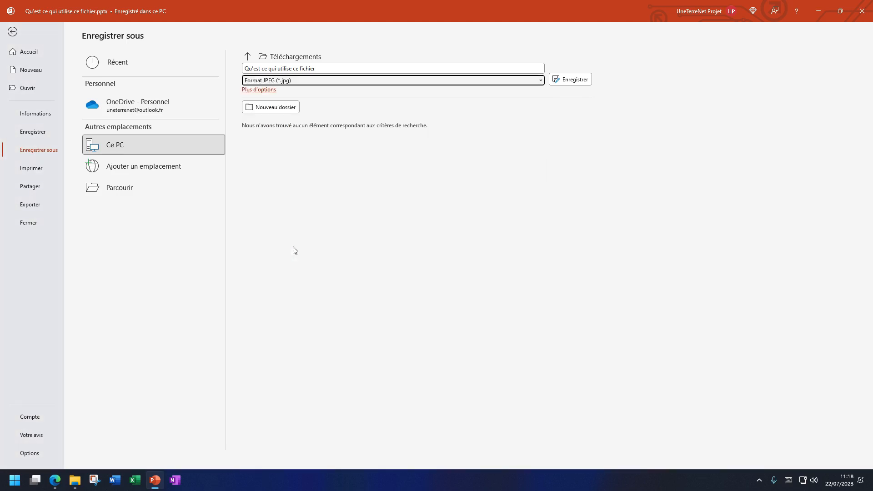
{"action": "left_click", "coordinate": [559, 84]}
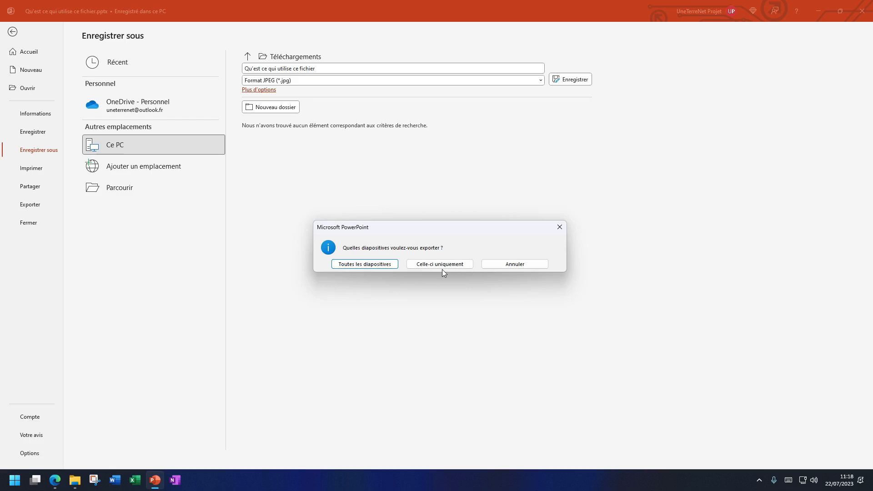
{"action": "left_click", "coordinate": [375, 265]}
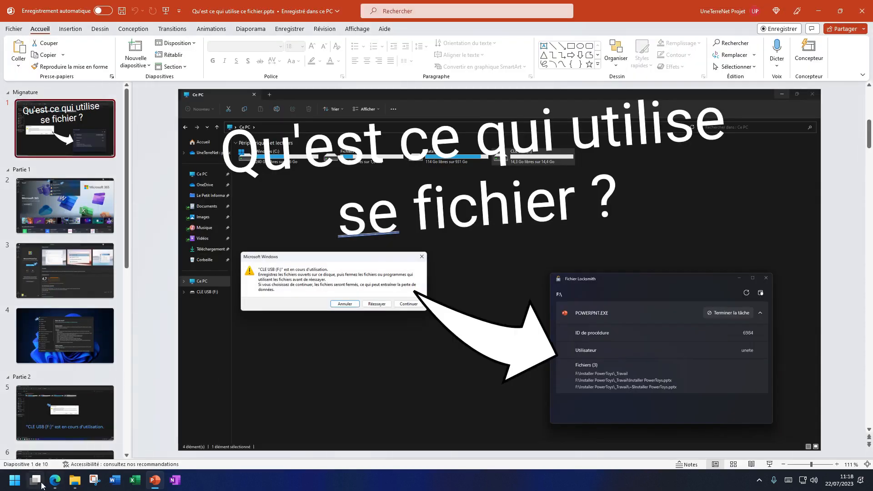
In File Explorer, open the exported "Qu'est ce qui utilise ce fichier" folder and delete Diapositive10.JPG
{"action": "left_click", "coordinate": [75, 480]}
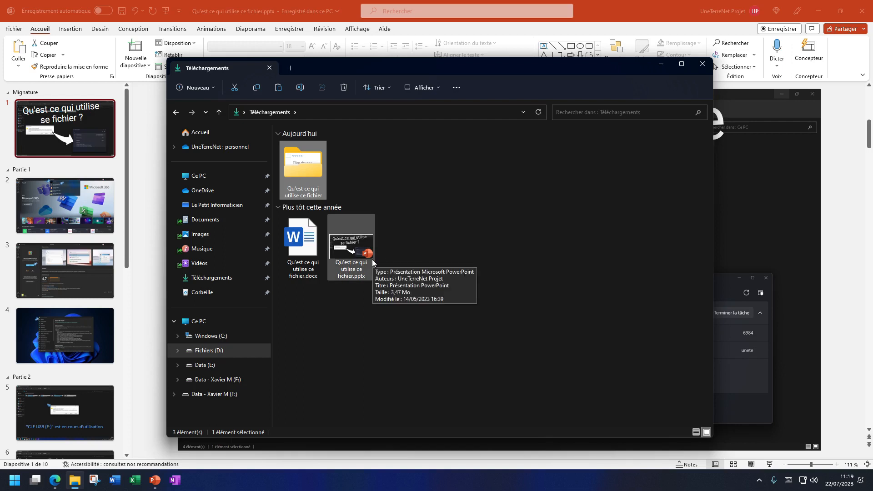
{"action": "mouse_move", "coordinate": [321, 181]}
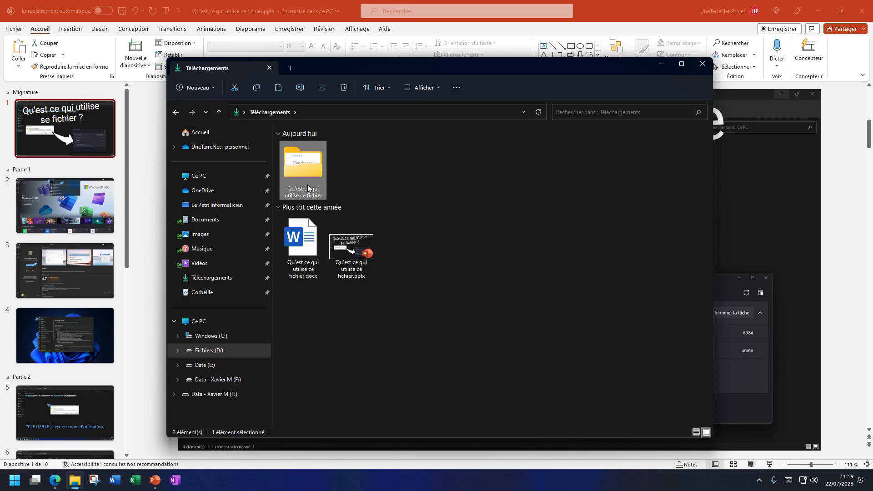
{"action": "double_click", "coordinate": [309, 188]}
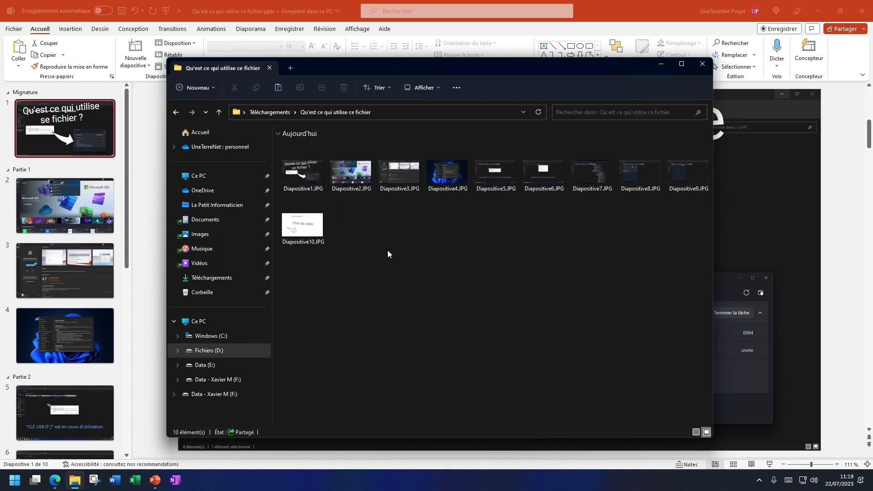
{"action": "left_click", "coordinate": [313, 228]}
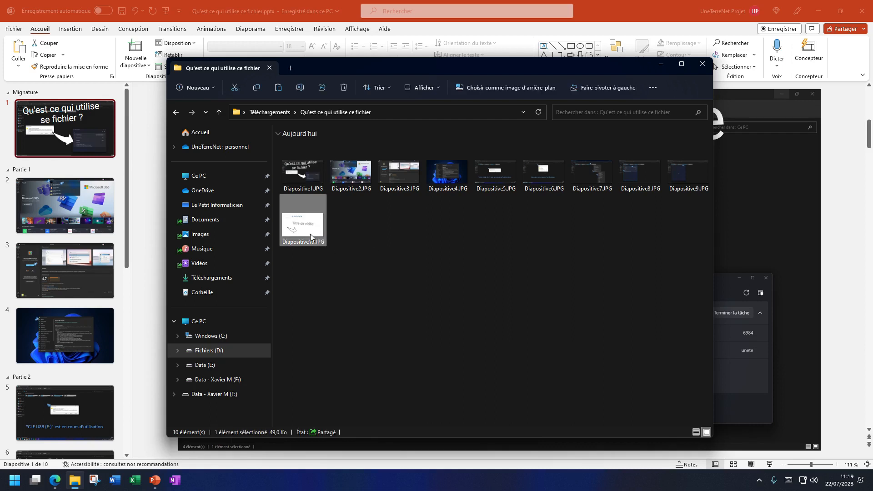
{"action": "key", "text": "Delete"}
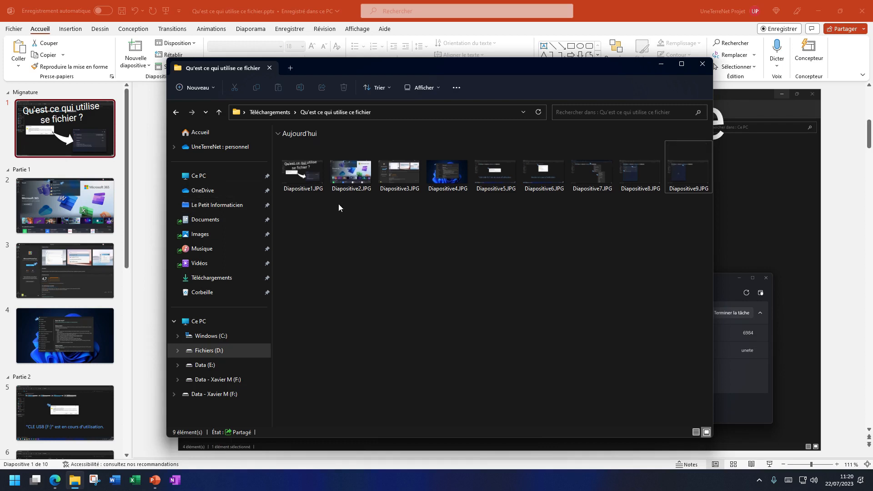
Go back to Téléchargements and copy the name of the exported images folder
{"action": "left_click", "coordinate": [276, 114]}
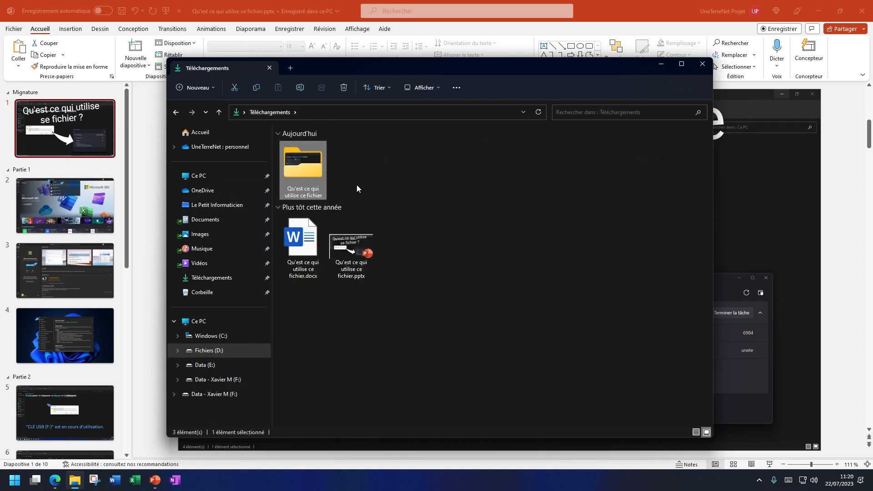
{"action": "left_click", "coordinate": [308, 187]}
{"action": "key", "text": "ctrl+c"}
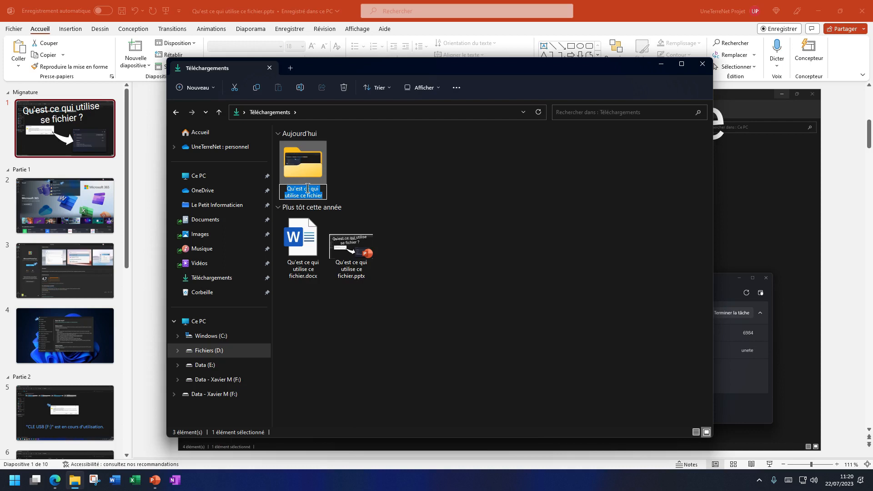
Open the exported images folder and rename all its images together as "Qu'est ce qui utilise ce fichier"
{"action": "left_click", "coordinate": [332, 178]}
{"action": "left_click", "coordinate": [333, 179]}
{"action": "double_click", "coordinate": [311, 170]}
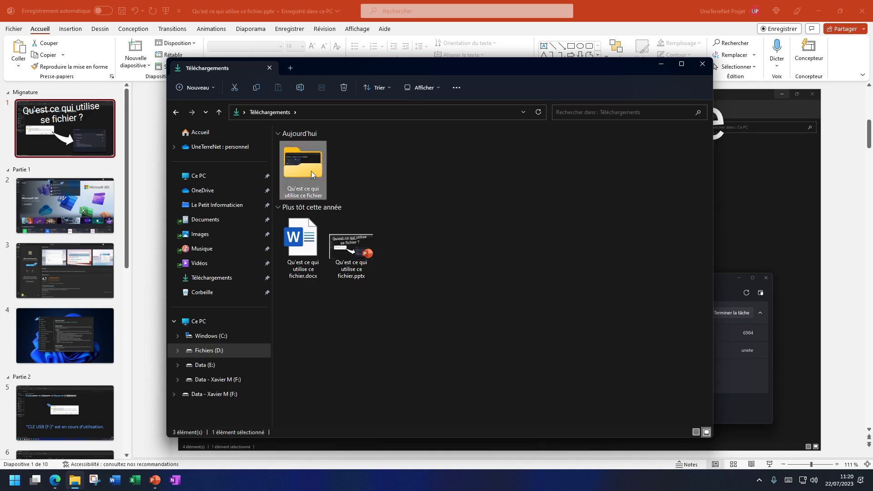
{"action": "left_click", "coordinate": [310, 171]}
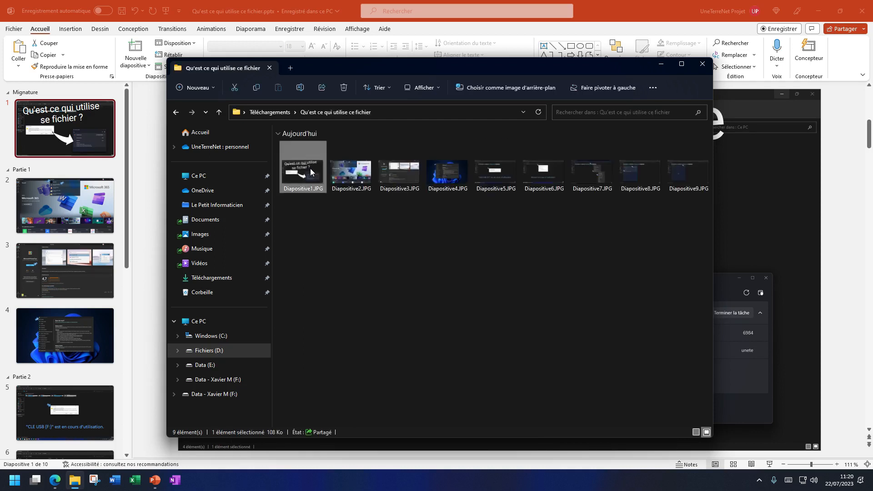
{"action": "key", "text": "ctrl+a"}
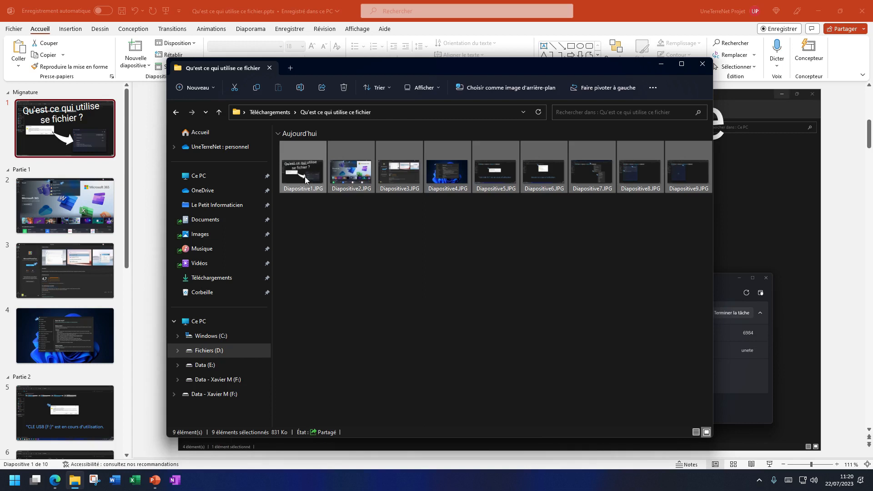
{"action": "right_click", "coordinate": [299, 174]}
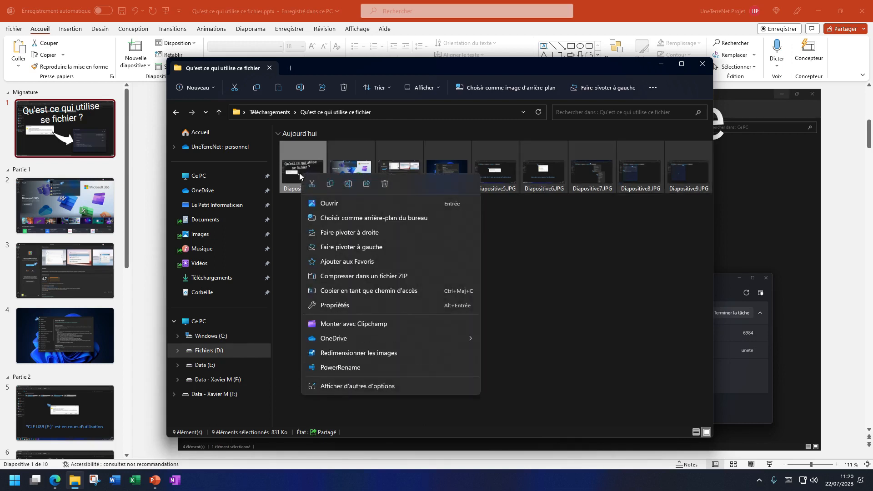
{"action": "left_click", "coordinate": [346, 184]}
{"action": "key", "text": "ctrl+v"}
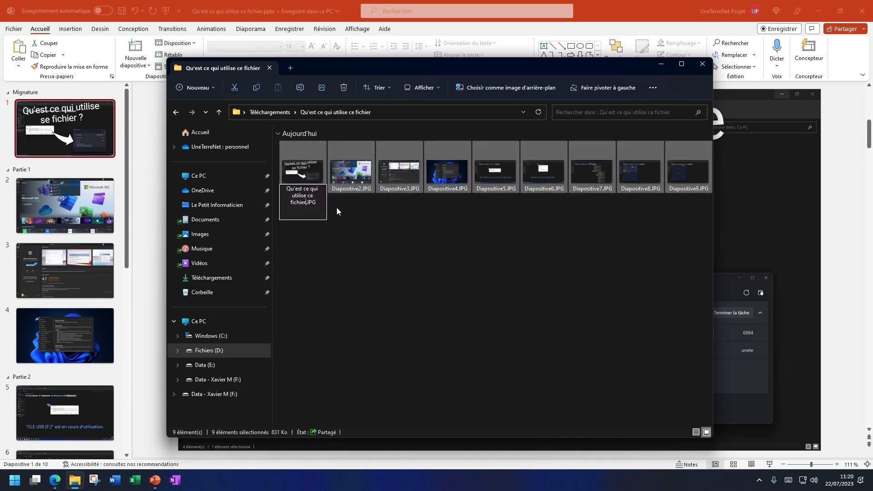
{"action": "key", "text": "Return"}
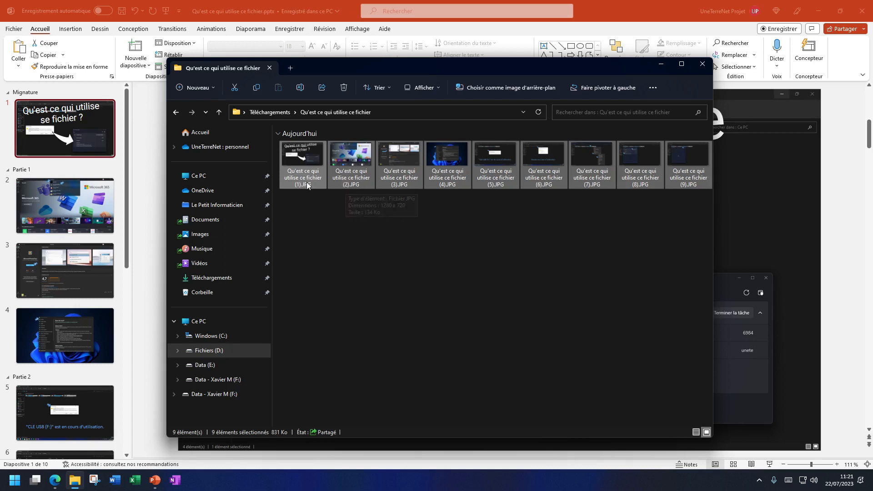
Rename the first image as "Qu'est ce qui utilise ce fichier - Miniature", replacing its (1) suffix
{"action": "left_click", "coordinate": [294, 197]}
{"action": "left_click", "coordinate": [291, 183]}
{"action": "key", "text": "F2"}
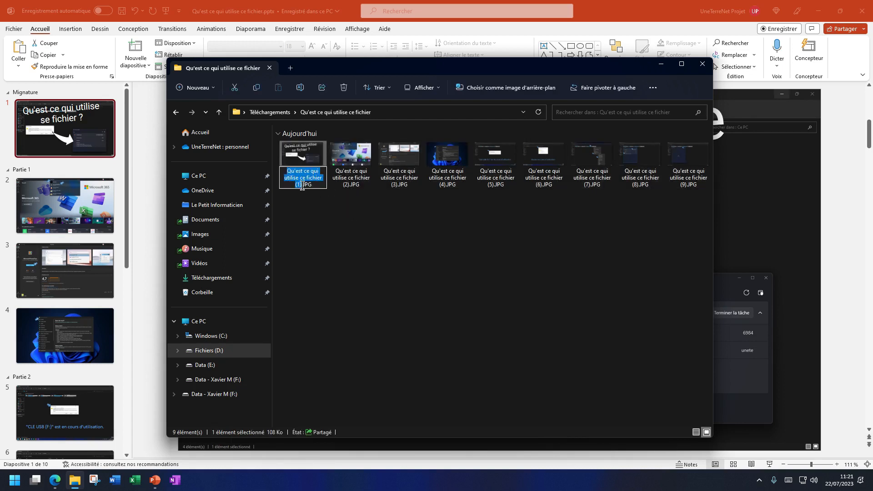
{"action": "left_click_drag", "start_coordinate": [302, 185], "coordinate": [295, 185]}
{"action": "type", "text": "- "}
{"action": "type", "text": "Miniature"}
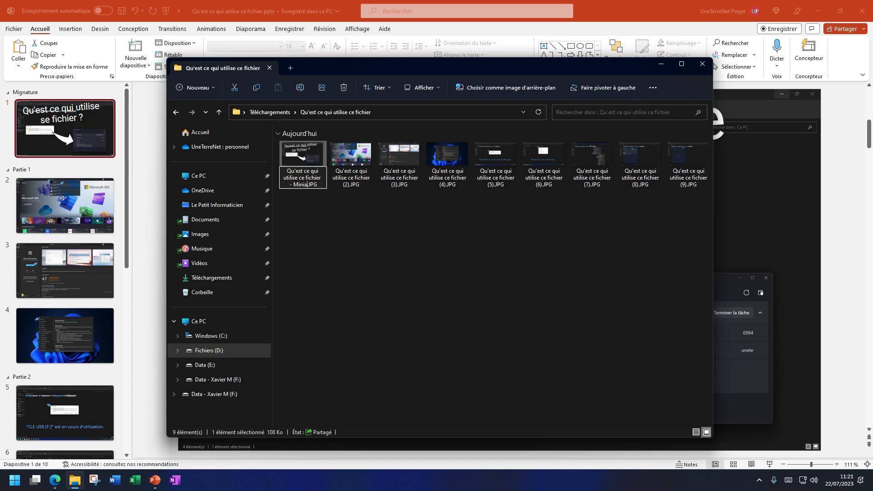
{"action": "key", "text": "Return"}
Rename the remaining eight images together as "Qu'est ce qui utilise ce fichier - Slide", replacing the (2) suffix
{"action": "left_click", "coordinate": [361, 180]}
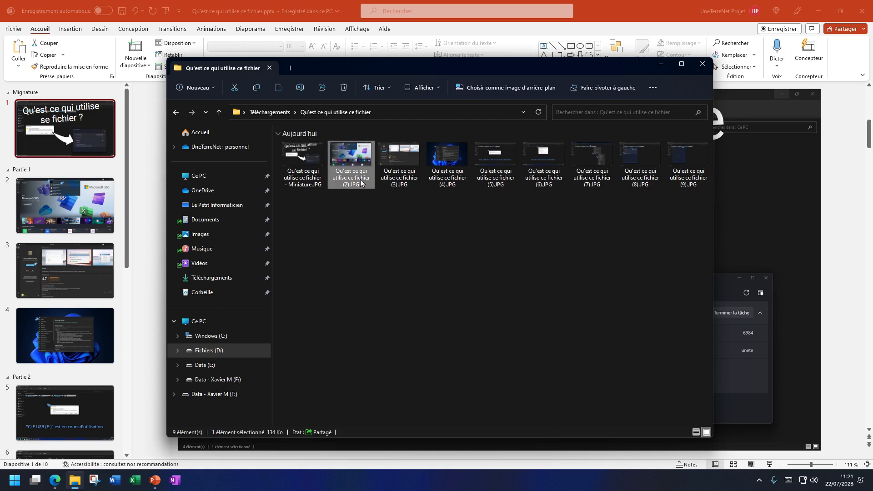
{"action": "left_click", "coordinate": [685, 167], "text": "shift"}
{"action": "right_click", "coordinate": [362, 172]}
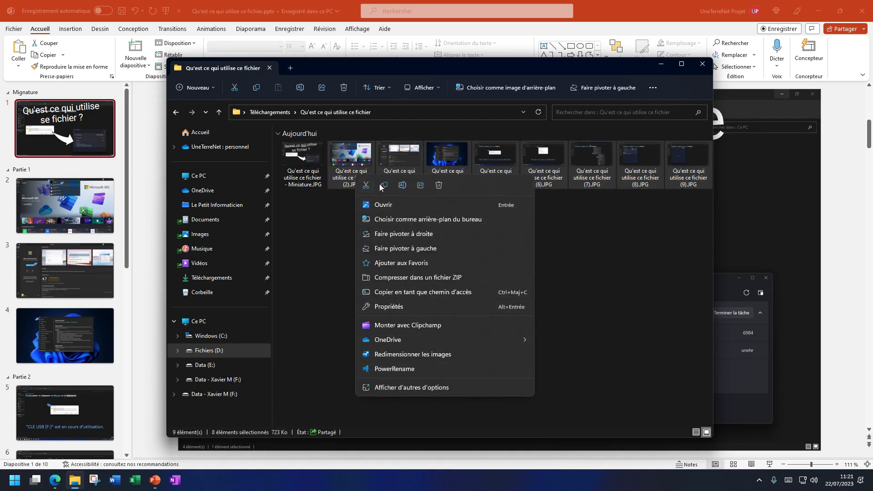
{"action": "left_click", "coordinate": [402, 185]}
{"action": "left_click_drag", "start_coordinate": [351, 184], "coordinate": [342, 184]}
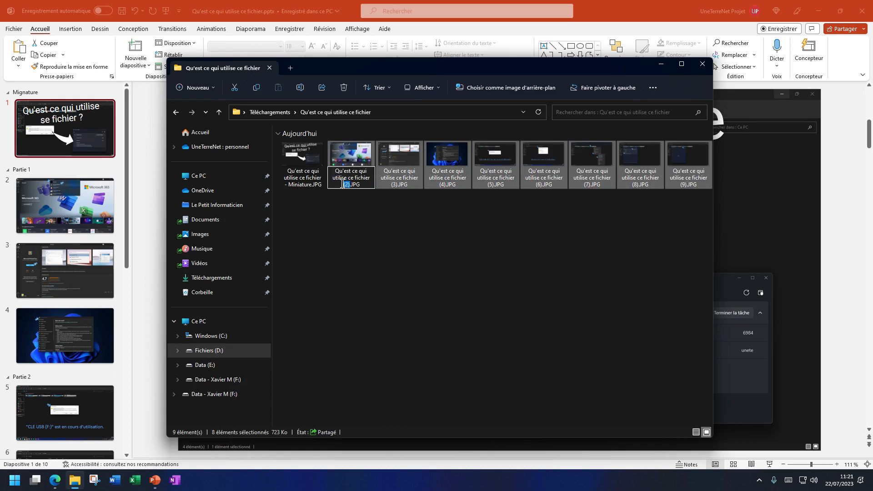
{"action": "type", "text": "- Slide"}
{"action": "key", "text": "Return"}
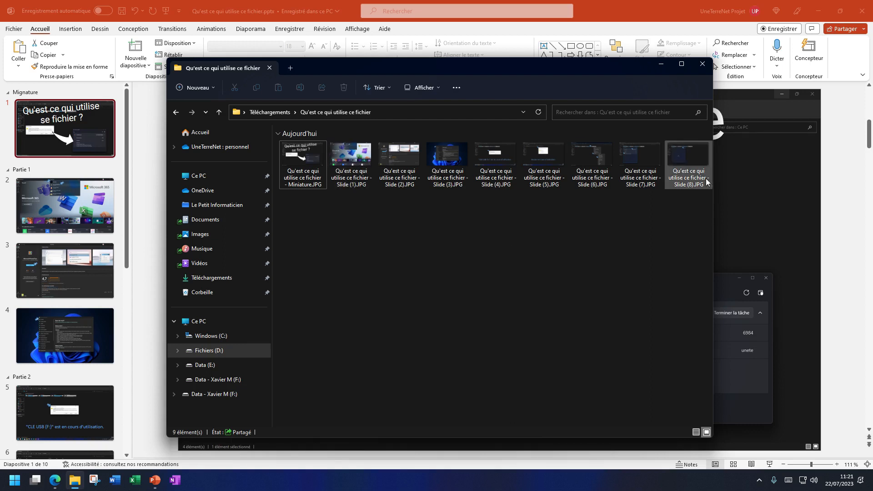
Switch to the website article in Edge to check how its slide image is captioned, and return to the images folder
{"action": "left_click", "coordinate": [364, 180]}
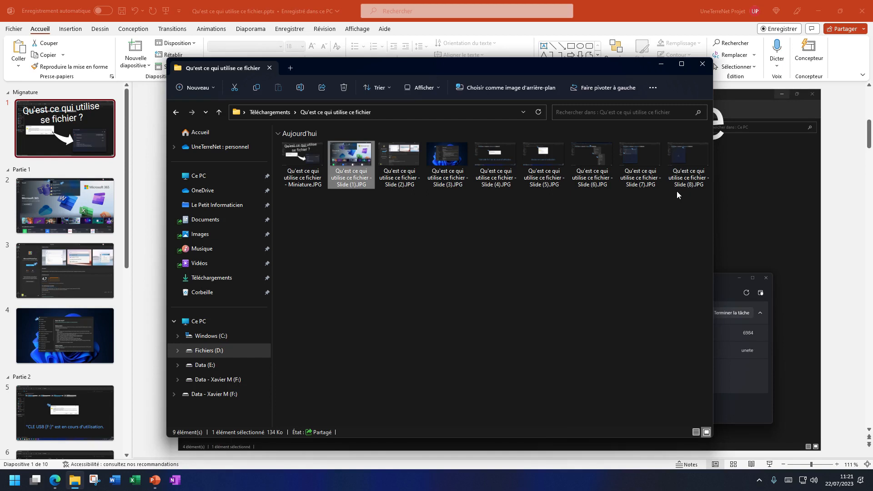
{"action": "left_click", "coordinate": [55, 480]}
{"action": "left_click", "coordinate": [413, 337]}
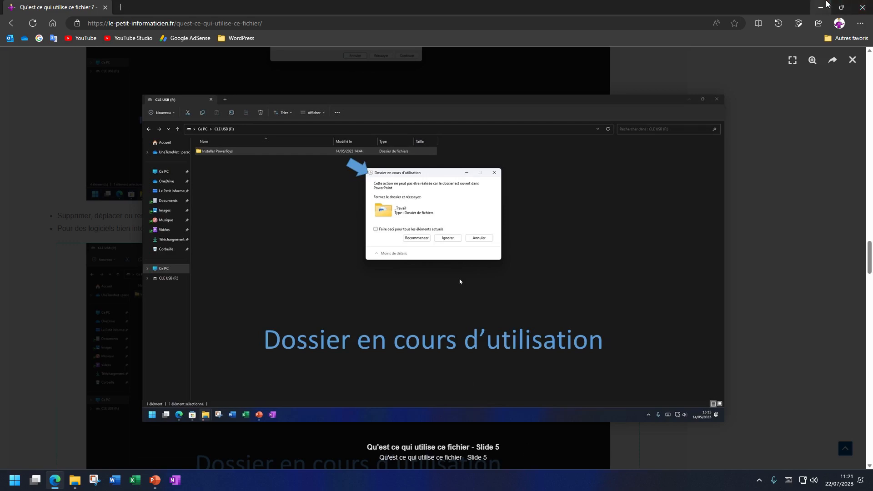
{"action": "left_click", "coordinate": [826, 5]}
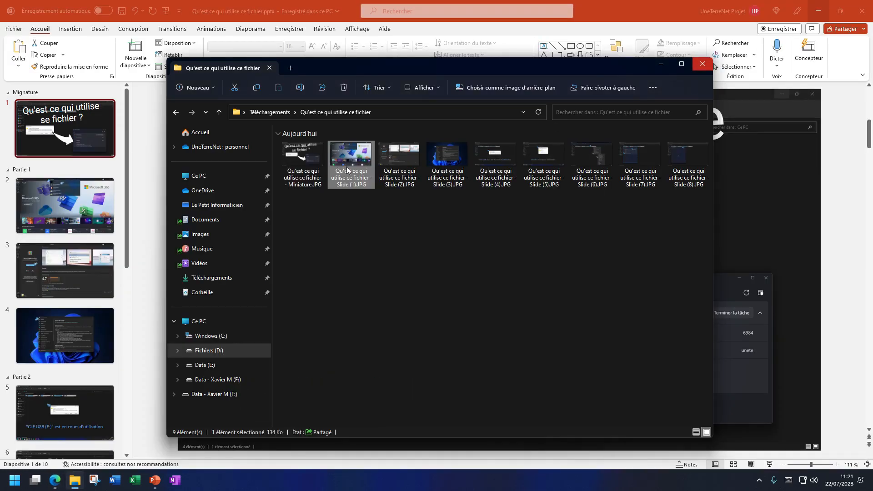
Open the eight Slide images in PowerRename and set "(" as the text to search for in their names
{"action": "key", "text": "shift+End"}
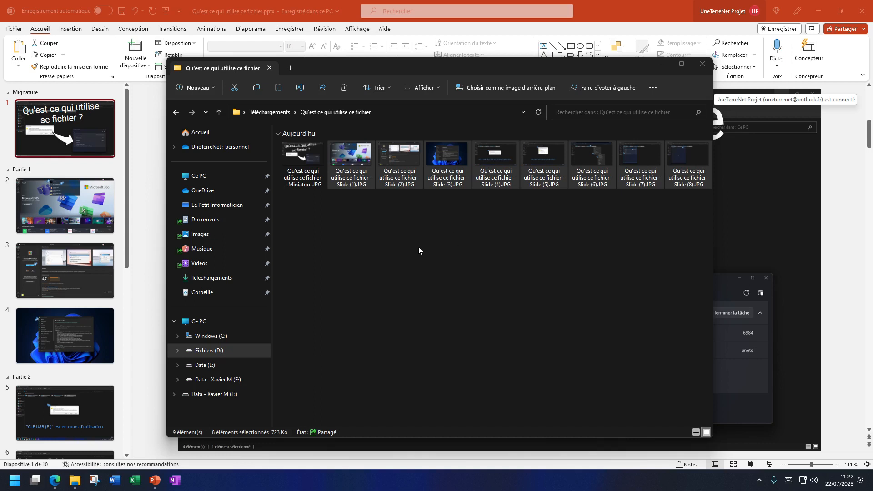
{"action": "right_click", "coordinate": [350, 174]}
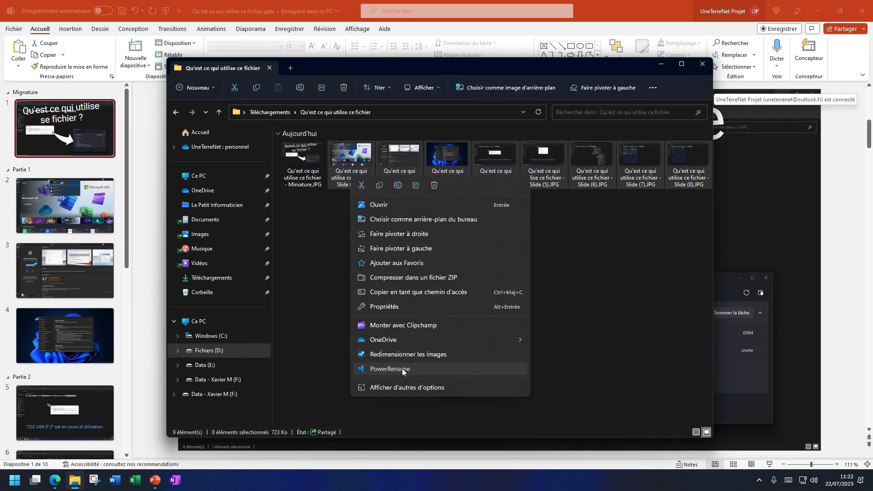
{"action": "left_click", "coordinate": [390, 369]}
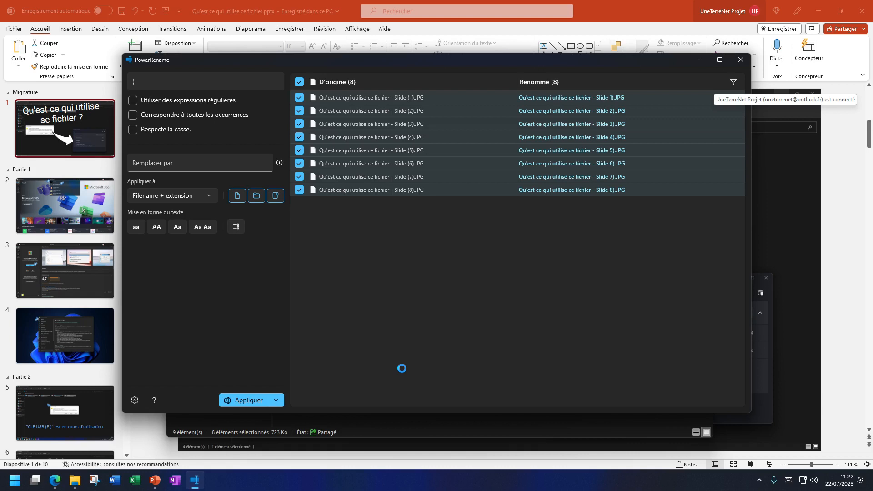
{"action": "left_click", "coordinate": [159, 82]}
{"action": "key", "text": "BackSpace"}
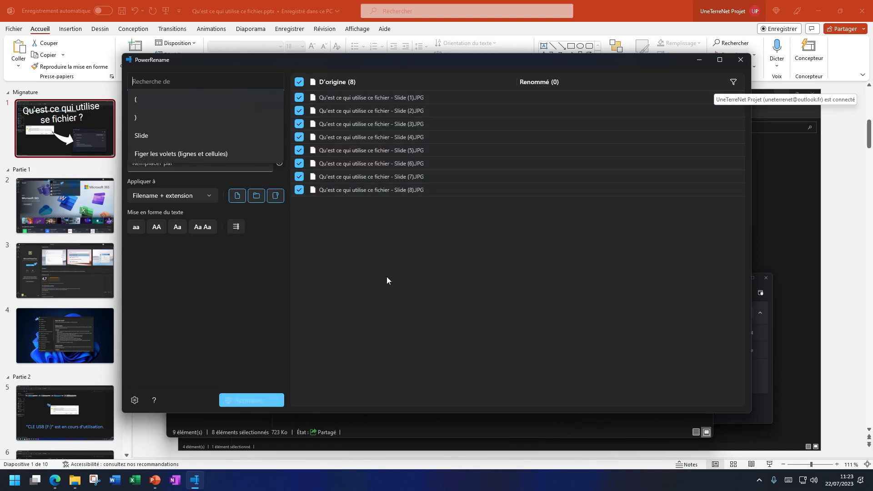
{"action": "left_click", "coordinate": [443, 317]}
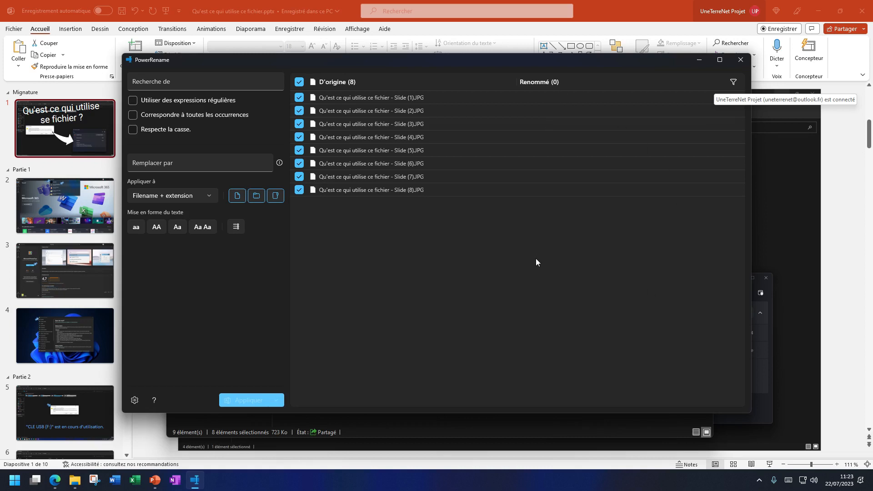
{"action": "left_click", "coordinate": [163, 81]}
{"action": "type", "text": "("}
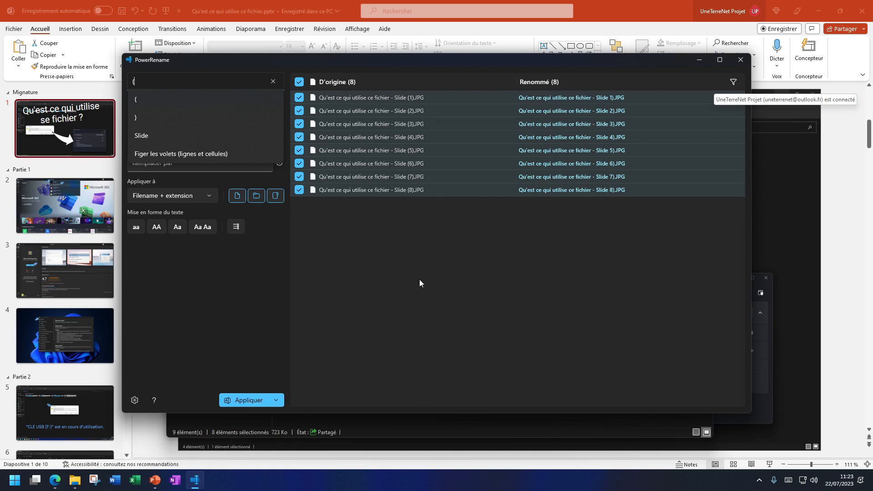
Try "totot" as the replacement text for the opening parenthesis and clear it again
{"action": "left_click", "coordinate": [175, 167]}
{"action": "type", "text": "totot"}
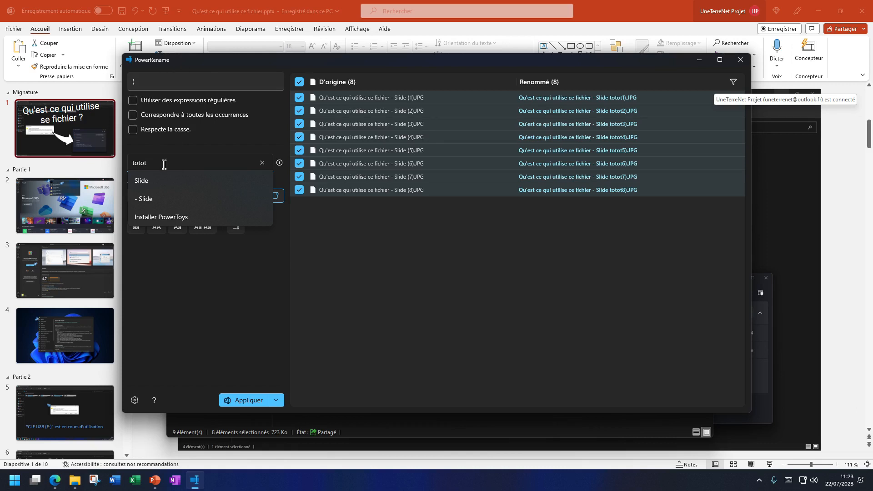
{"action": "key", "text": "BackSpace"}
{"action": "key", "text": "BackSpace"}
{"action": "key", "text": "BackSpace"}
{"action": "key", "text": "BackSpace"}
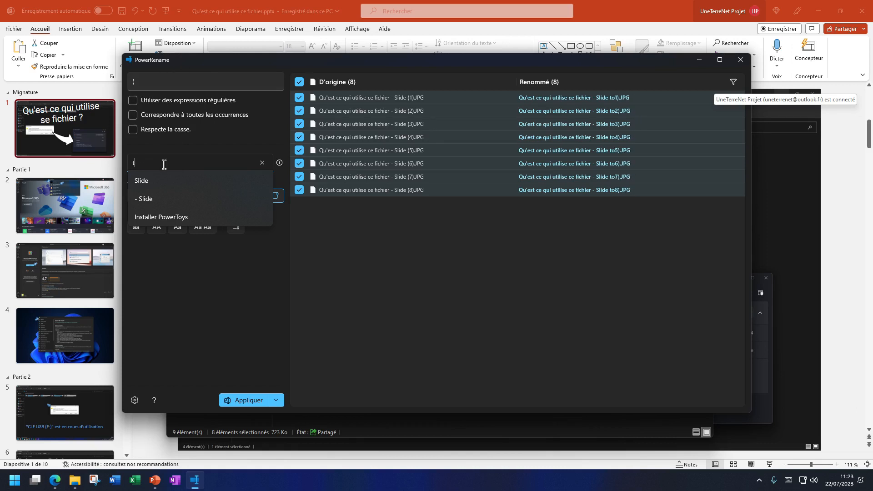
Apply the removal of "(" from the eight Slide file names, remove ")" the same way, and close PowerRename
{"action": "left_click", "coordinate": [248, 402]}
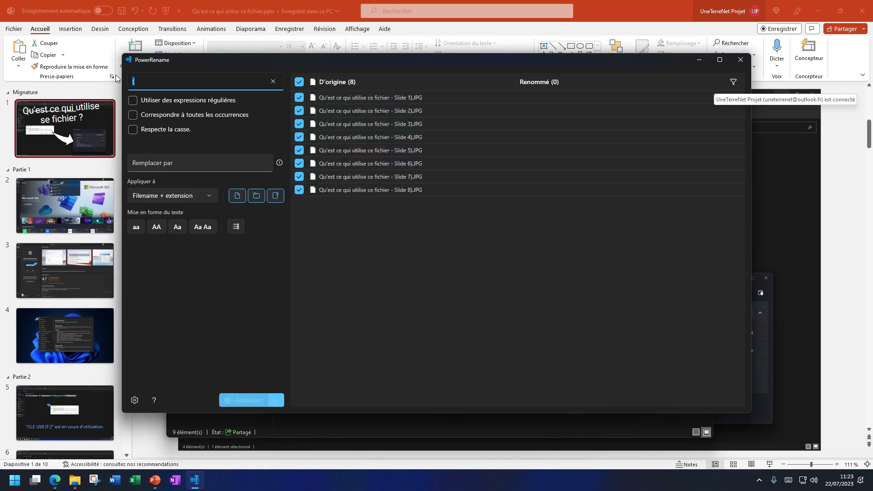
{"action": "type", "text": ")"}
{"action": "left_click", "coordinate": [310, 222]}
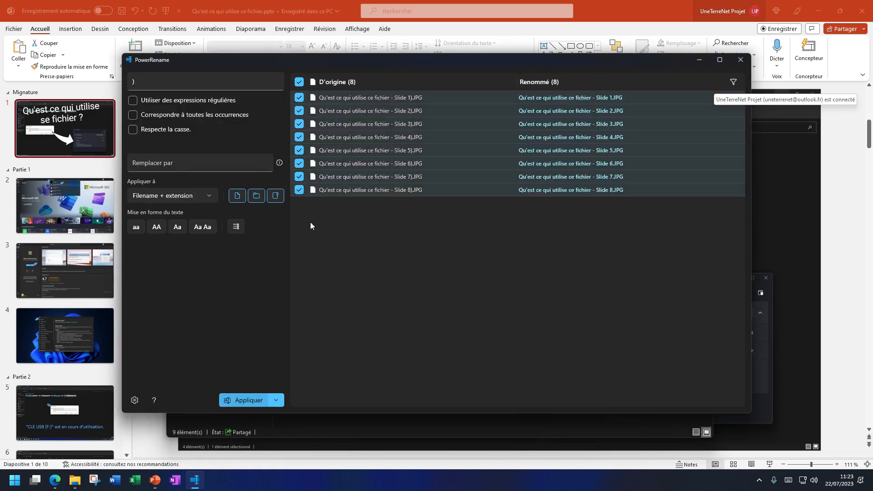
{"action": "left_click", "coordinate": [245, 401]}
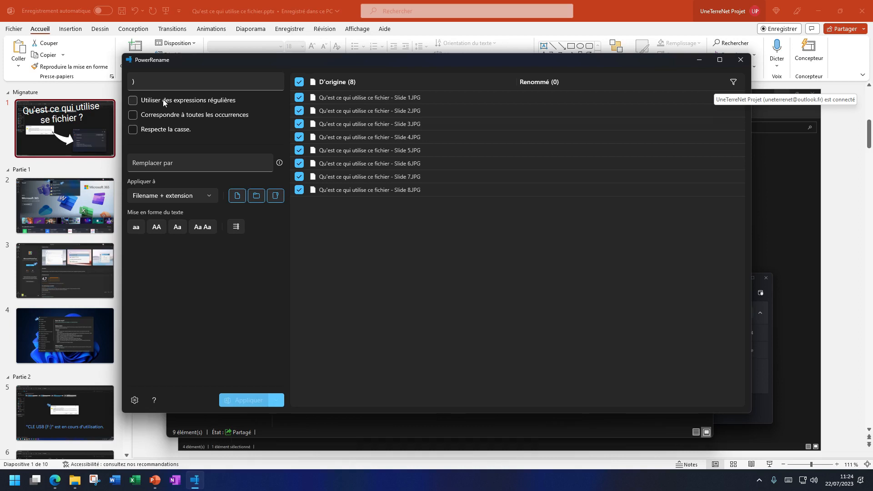
{"action": "left_click", "coordinate": [741, 60]}
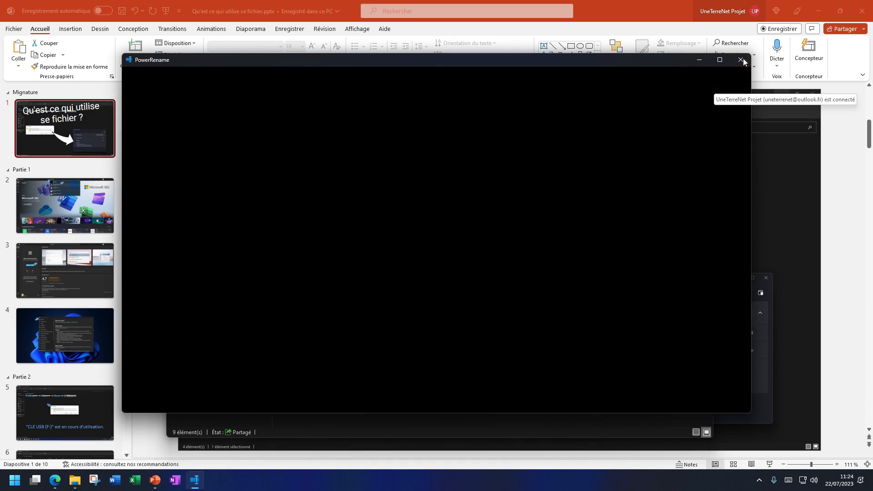
Select all the renamed images, and switch to Edge to review where images appear in the website article
{"action": "left_click_drag", "start_coordinate": [299, 200], "coordinate": [680, 153]}
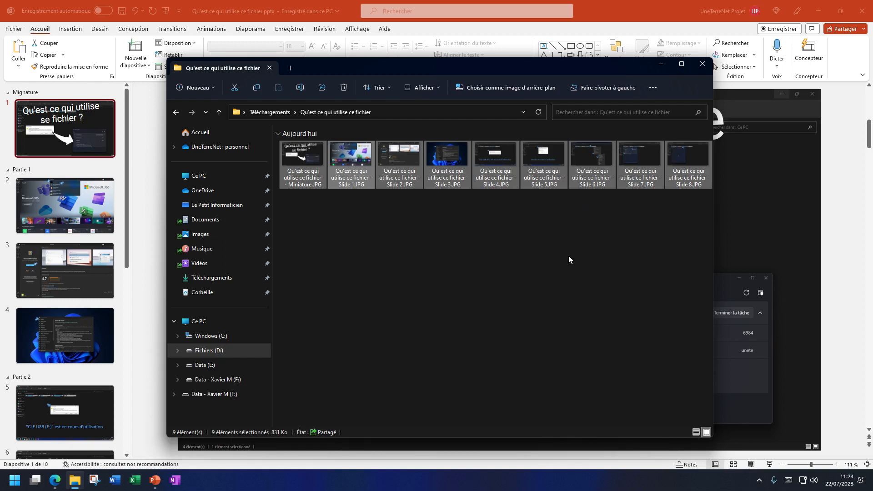
{"action": "left_click", "coordinate": [54, 480]}
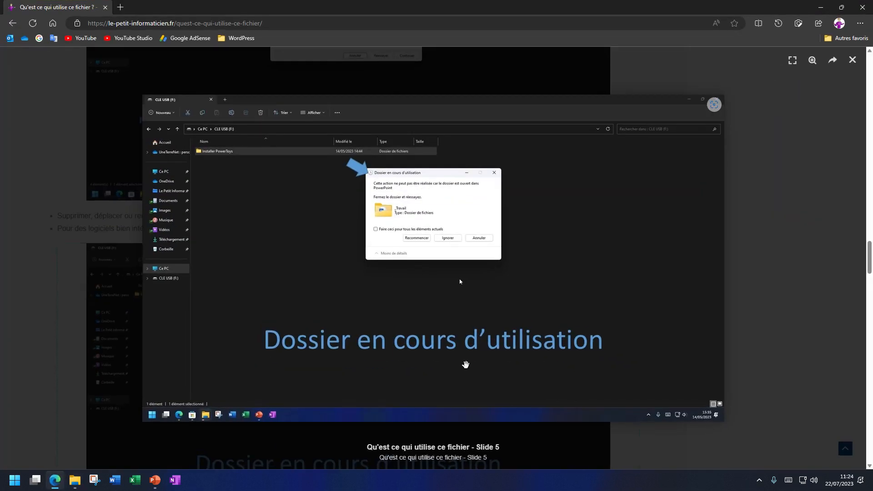
{"action": "scroll", "coordinate": [755, 285], "scroll_direction": "up", "scroll_amount": 15}
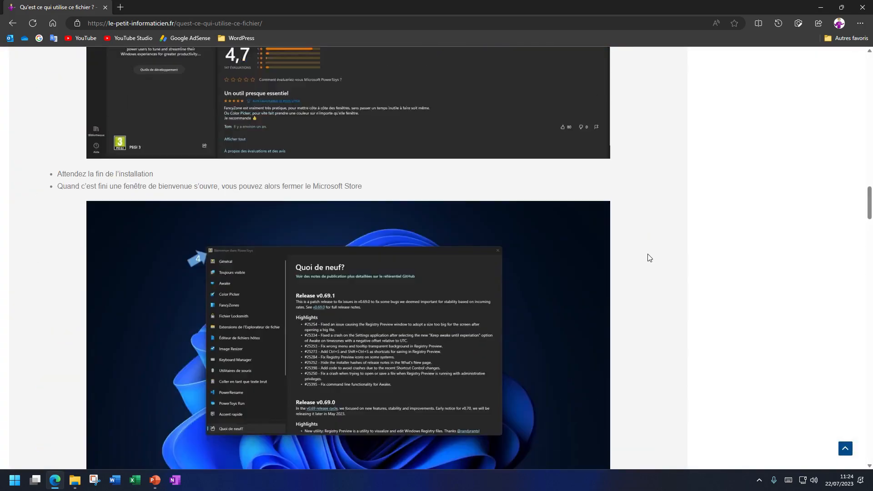
{"action": "scroll", "coordinate": [650, 258], "scroll_direction": "up", "scroll_amount": 15}
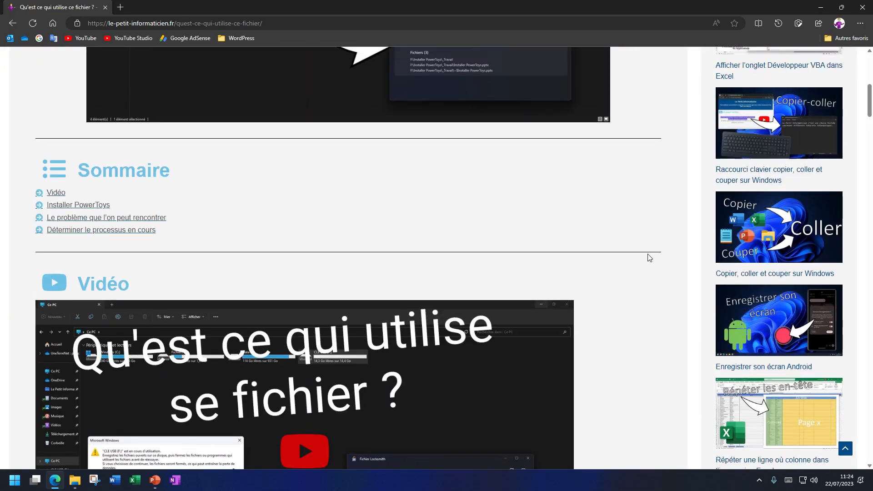
{"action": "scroll", "coordinate": [647, 255], "scroll_direction": "up", "scroll_amount": 5}
{"action": "scroll", "coordinate": [647, 255], "scroll_direction": "down", "scroll_amount": 10}
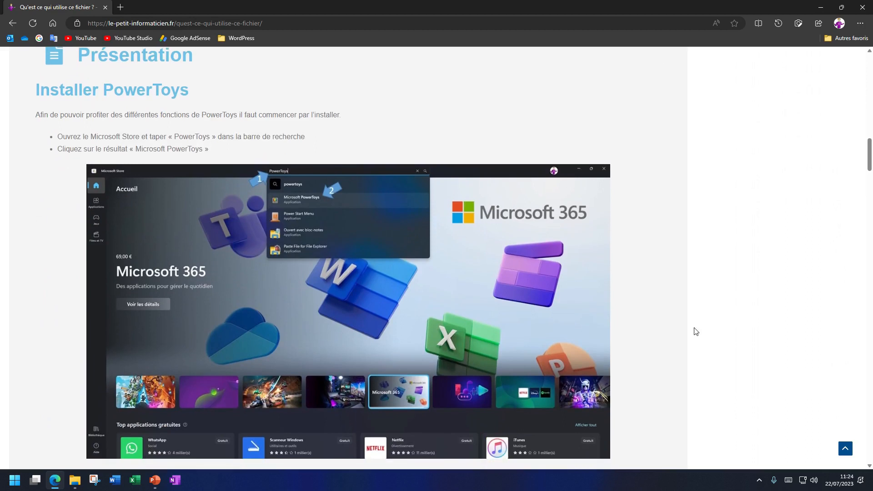
{"action": "left_click", "coordinate": [821, 7]}
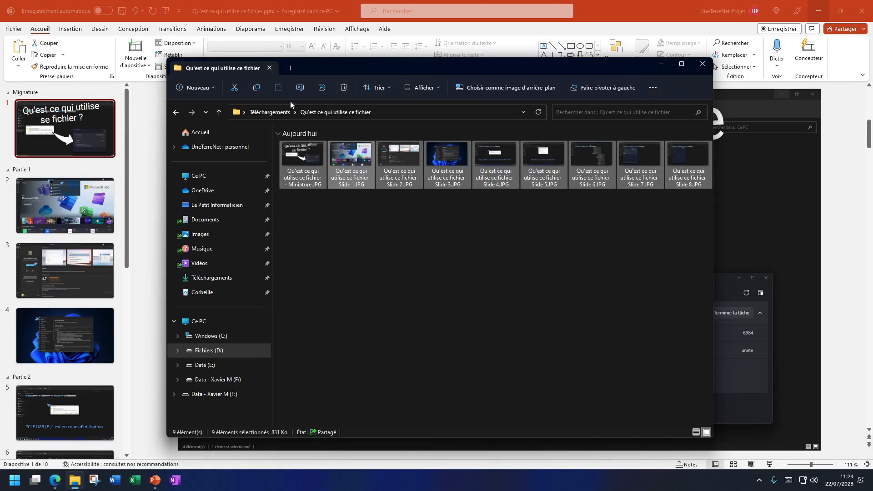
Open "Qu'est ce qui utilise ce fichier.docx" from Téléchargements in Word and review its text and images from the "Installer PowerToys" section on
{"action": "left_click", "coordinate": [270, 112]}
{"action": "double_click", "coordinate": [304, 248]}
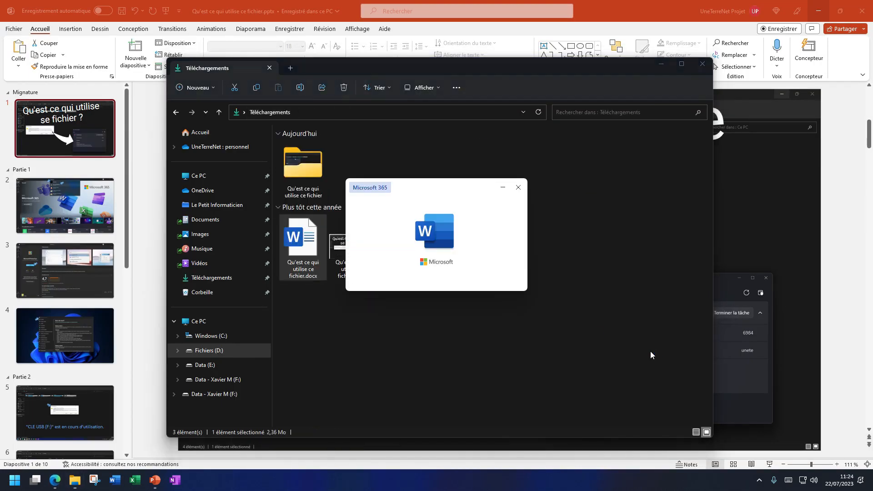
{"action": "scroll", "coordinate": [607, 375], "scroll_direction": "down", "scroll_amount": 7}
{"action": "scroll", "coordinate": [607, 376], "scroll_direction": "down", "scroll_amount": 20}
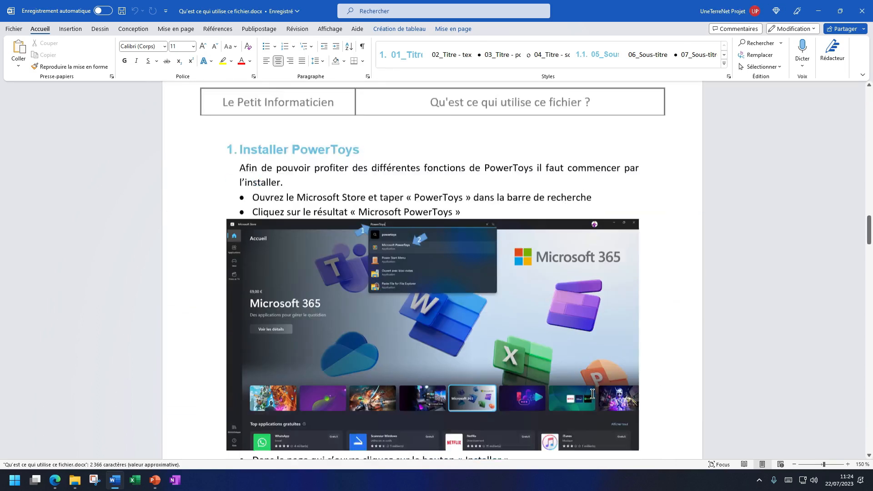
{"action": "scroll", "coordinate": [592, 394], "scroll_direction": "down", "scroll_amount": 8}
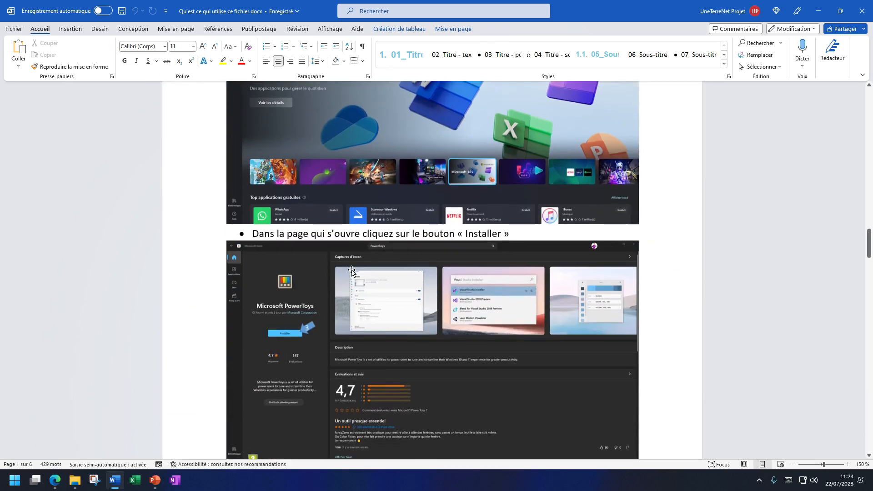
{"action": "scroll", "coordinate": [351, 271], "scroll_direction": "down", "scroll_amount": 20}
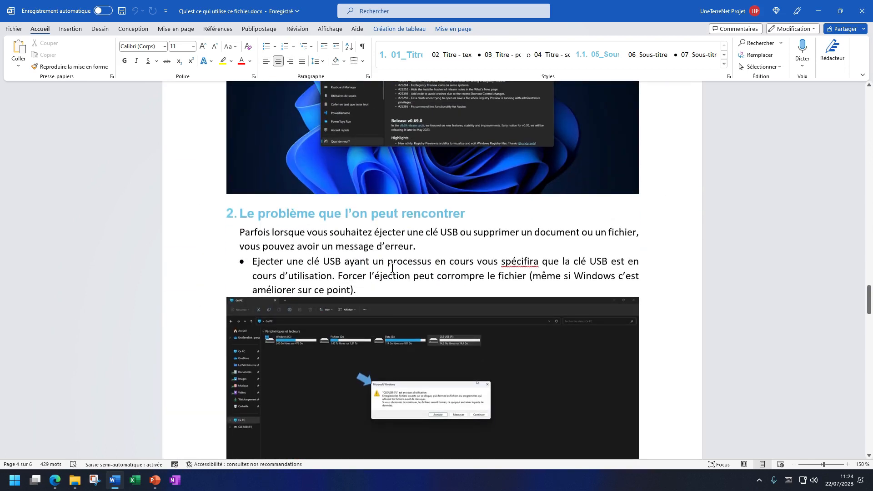
{"action": "scroll", "coordinate": [424, 278], "scroll_direction": "up", "scroll_amount": 20}
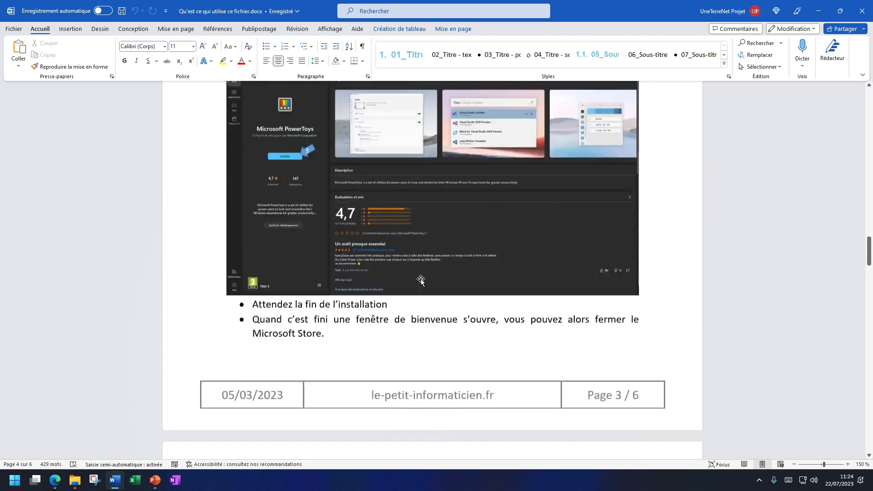
{"action": "scroll", "coordinate": [421, 279], "scroll_direction": "down", "scroll_amount": 1}
{"action": "scroll", "coordinate": [422, 280], "scroll_direction": "up", "scroll_amount": 2}
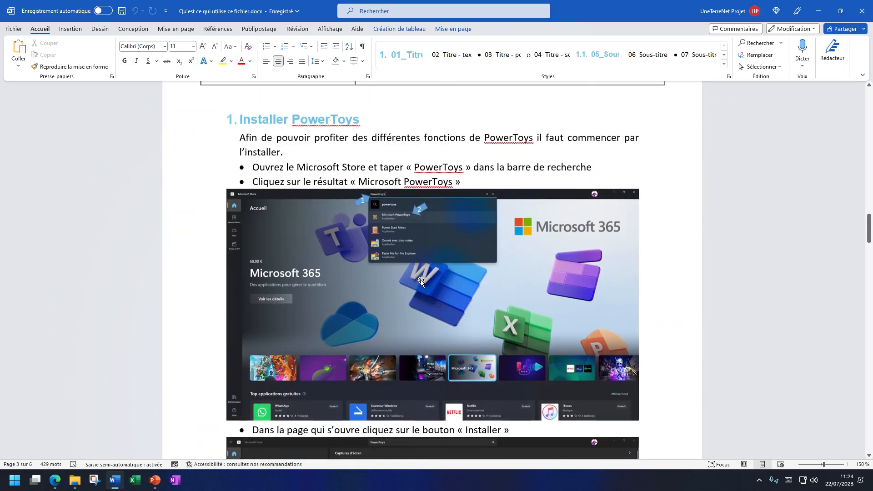